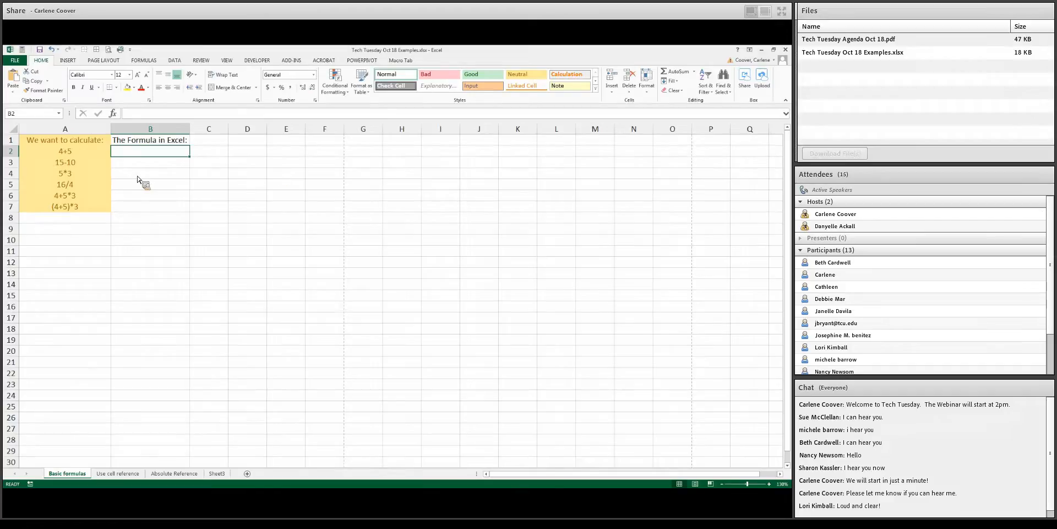
# Enter the formula =4+5 in cell B2 next to the list of calculations
pyautogui.moveTo(83, 152); pyautogui.dragTo(80, 210)
pyautogui.click(76, 156)
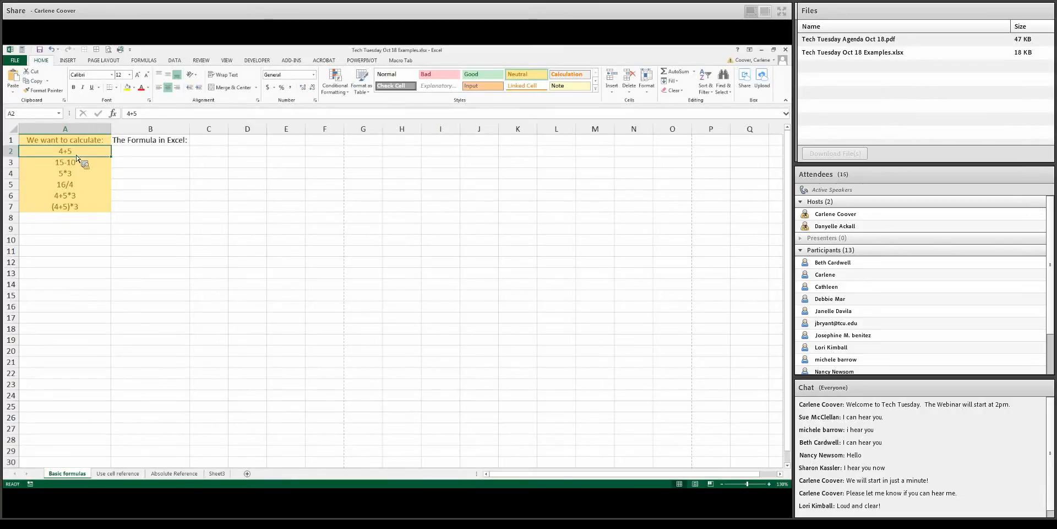
pyautogui.click(175, 157)
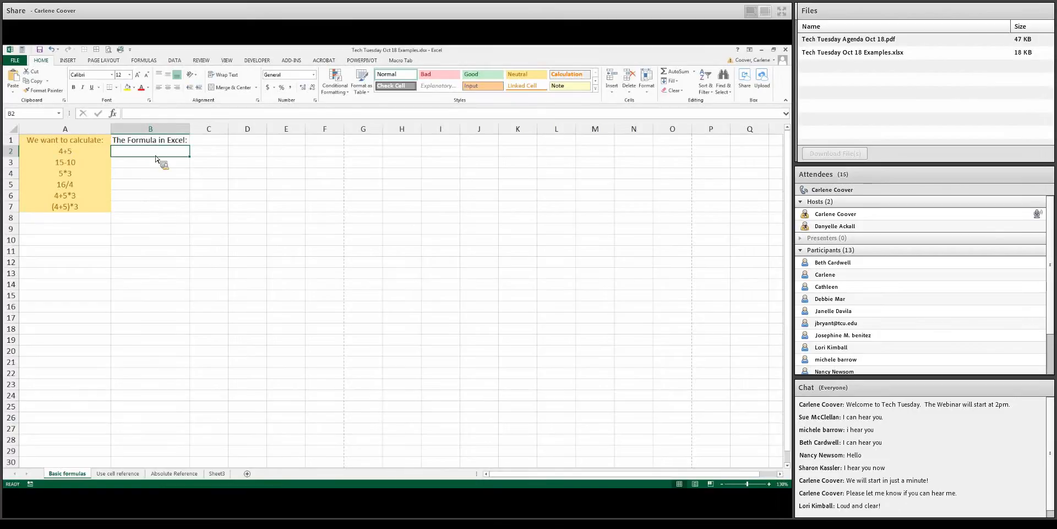
pyautogui.write('=')
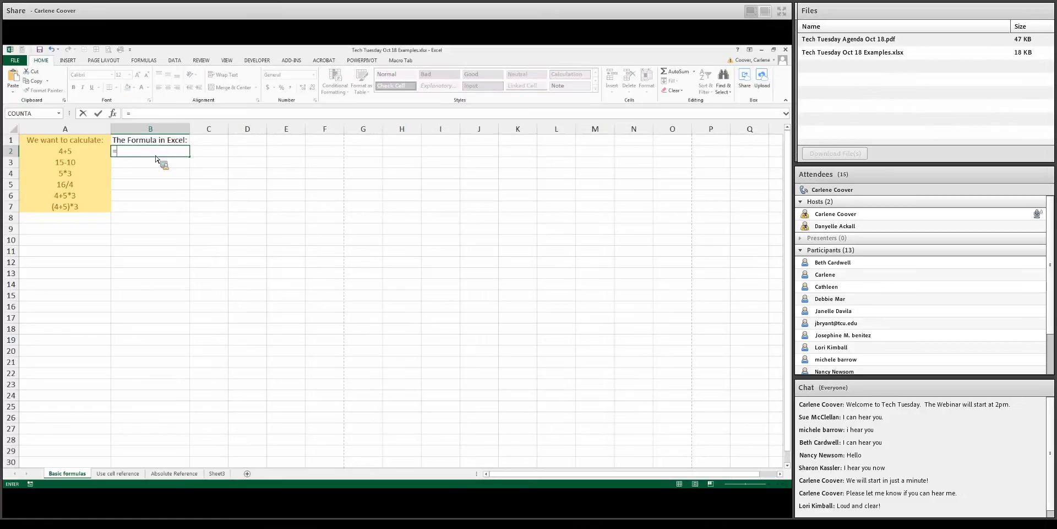
pyautogui.write('4+5')
pyautogui.click(100, 117)
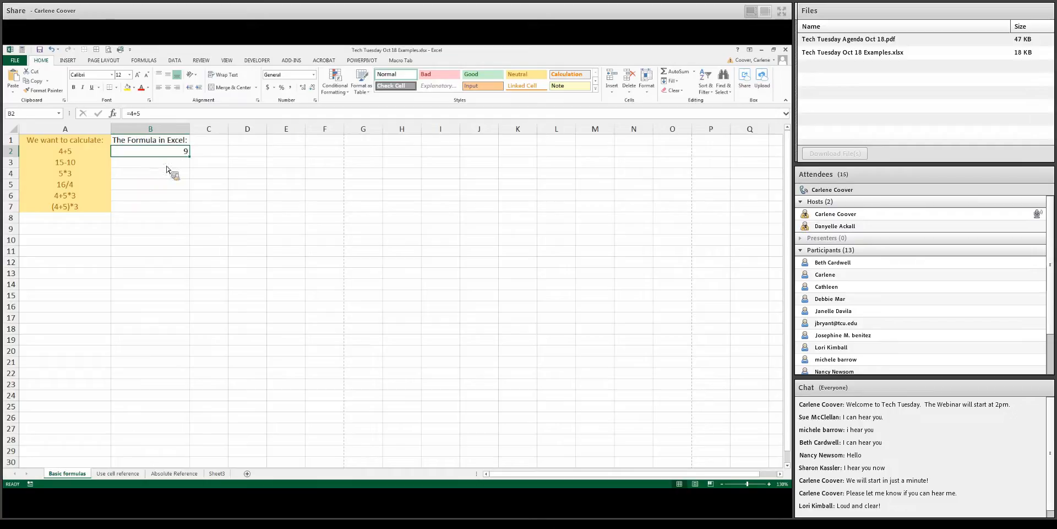
# Enter the formula =15-10 in cell B3
pyautogui.click(168, 164)
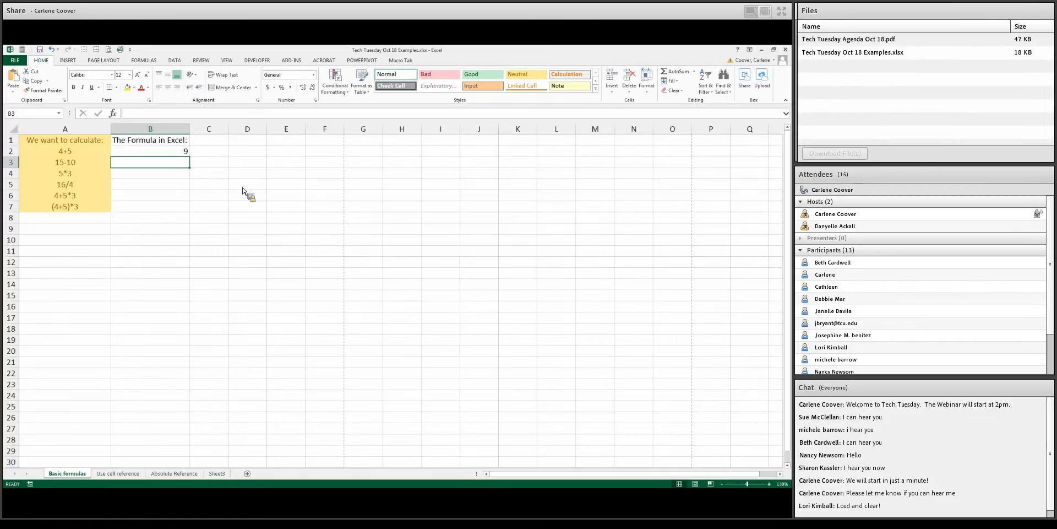
pyautogui.write('=')
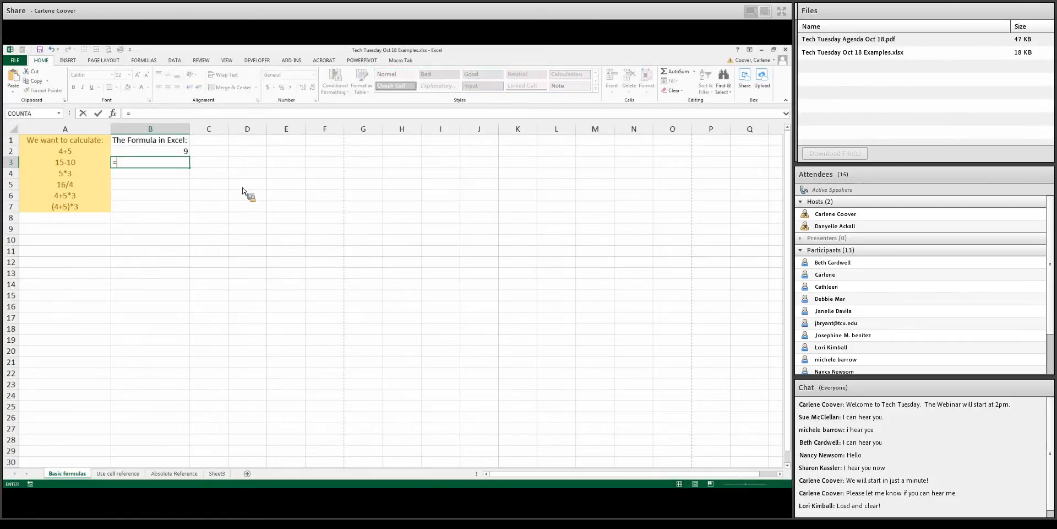
pyautogui.write('15-')
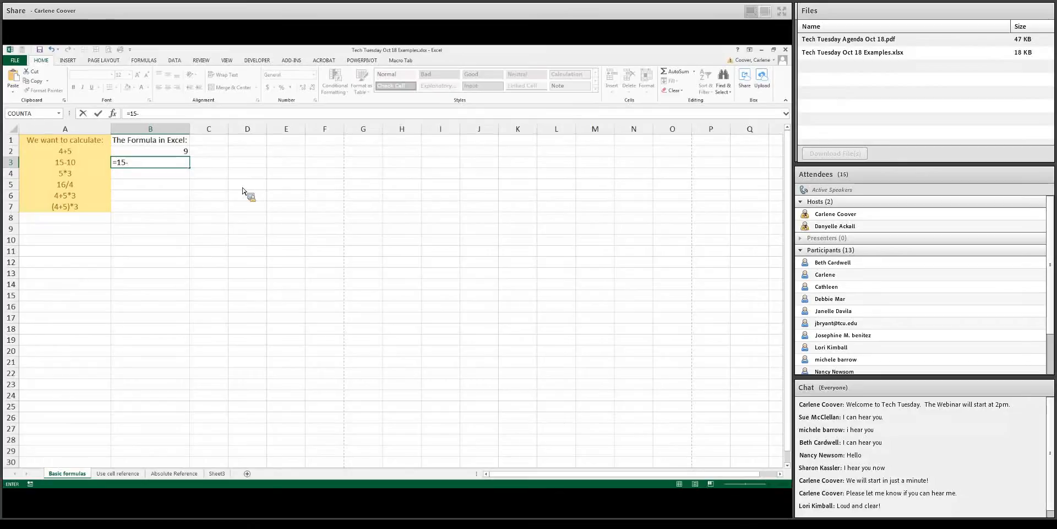
pyautogui.write('10')
pyautogui.press('Return')
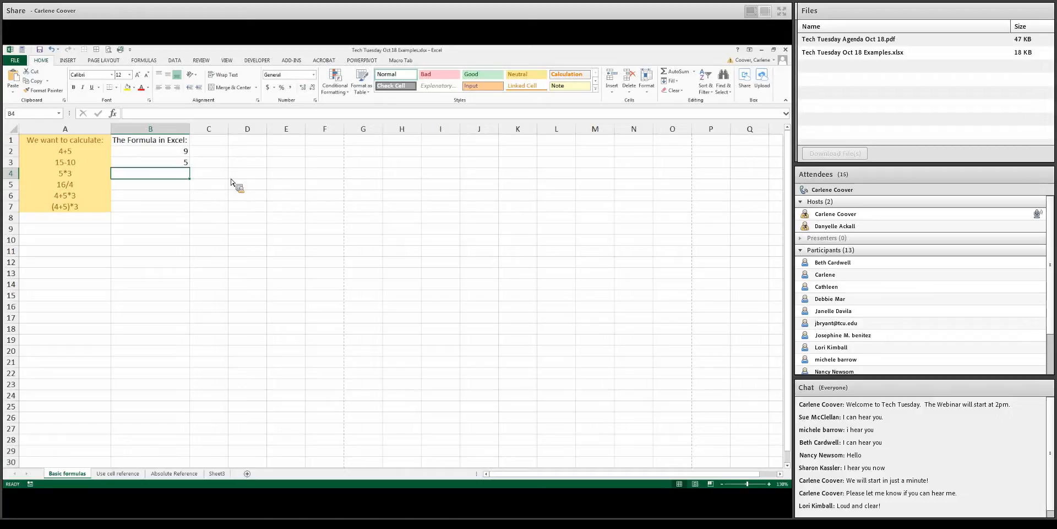
# Enter the formula =5*3 in cell B4
pyautogui.click(182, 165)
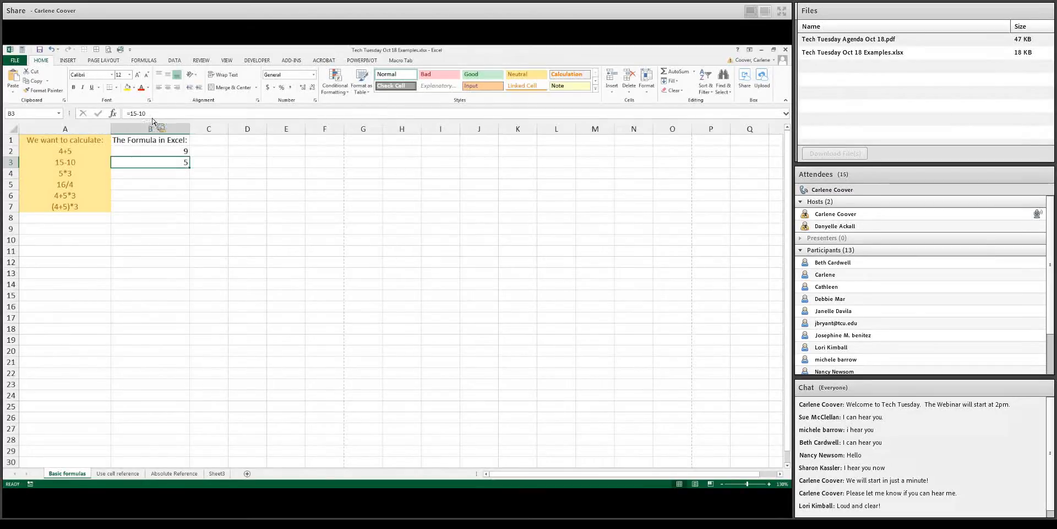
pyautogui.click(185, 177)
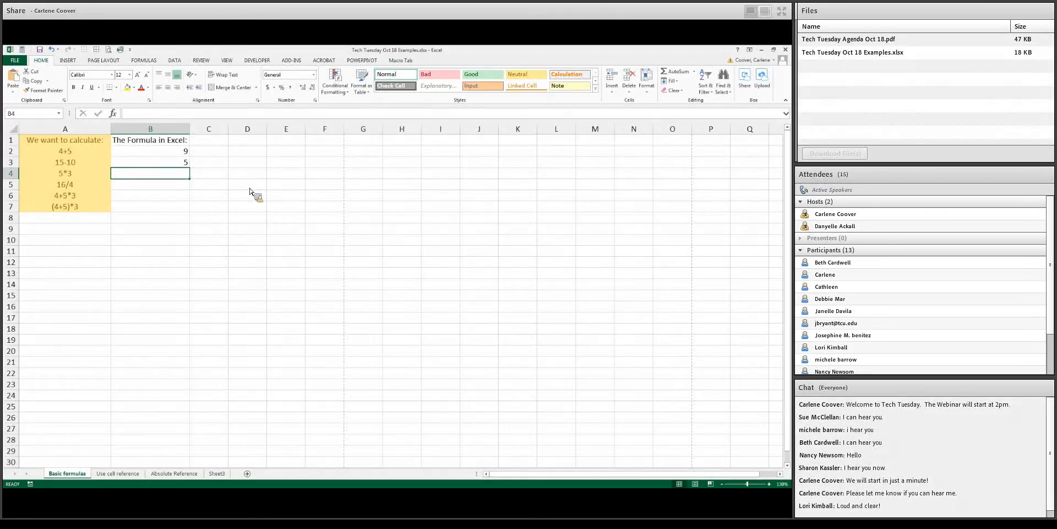
pyautogui.write('=')
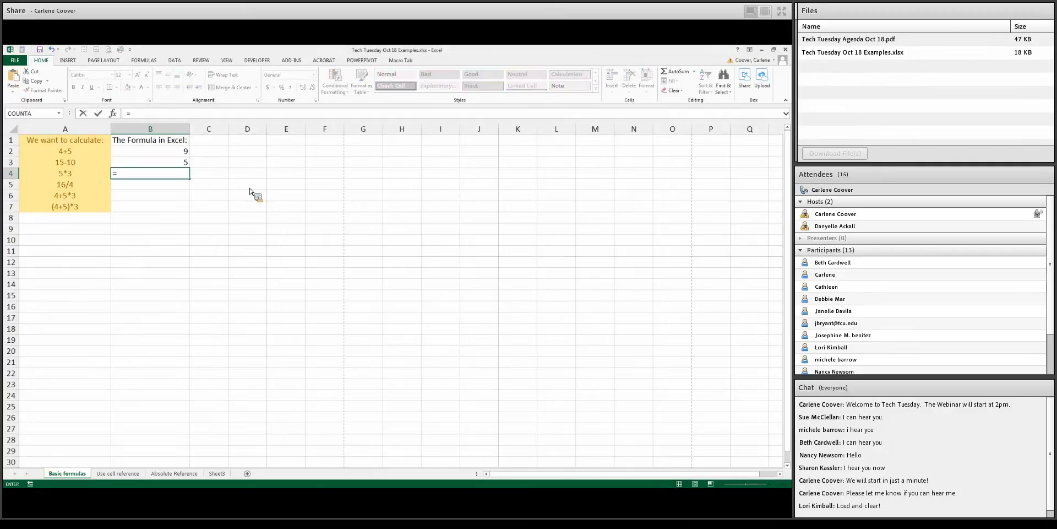
pyautogui.write('5')
pyautogui.write('*')
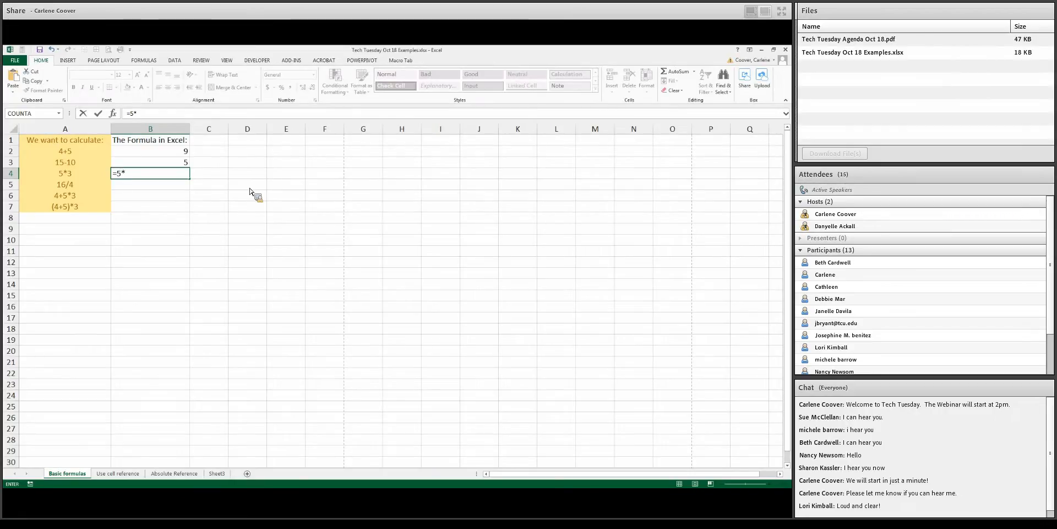
pyautogui.write('3')
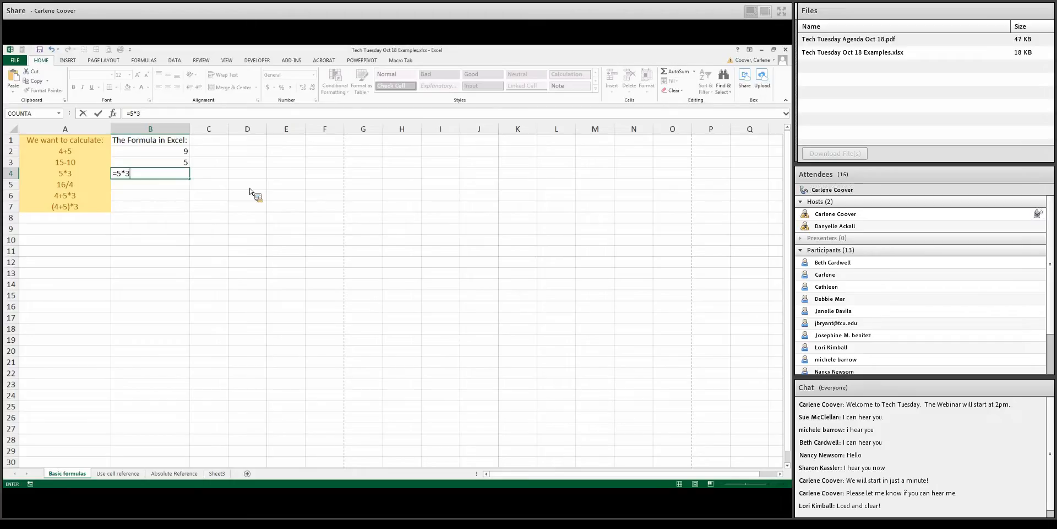
pyautogui.press('Return')
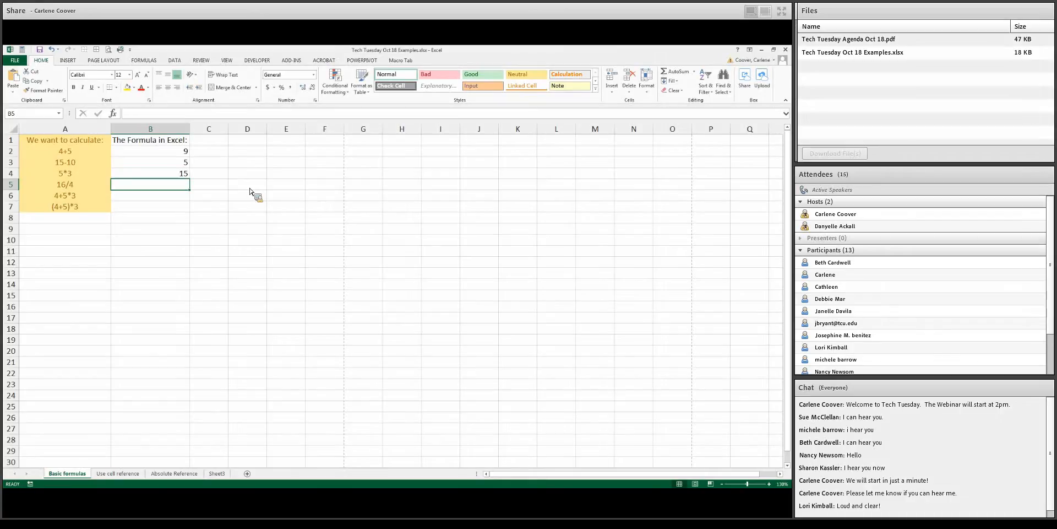
# Enter the formula =16/4 in cell B5
pyautogui.write('=')
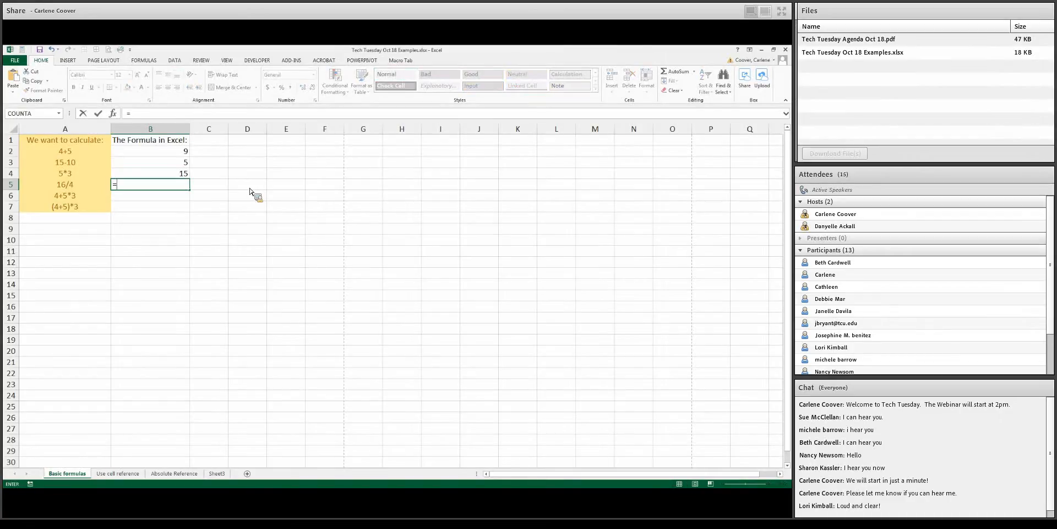
pyautogui.write('14')
pyautogui.write('/')
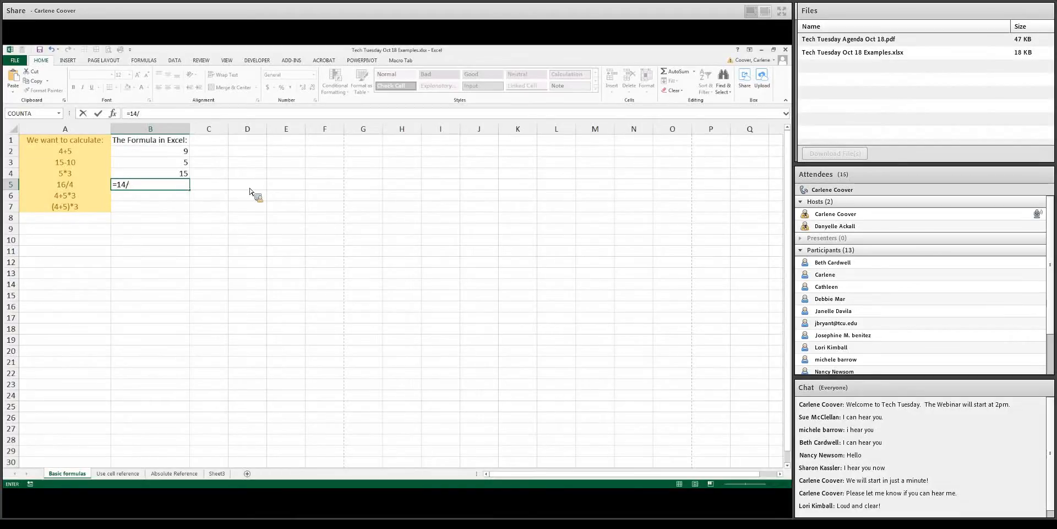
pyautogui.press('BackSpace')
pyautogui.press('BackSpace')
pyautogui.write('6')
pyautogui.write('/')
pyautogui.write('4')
pyautogui.press('Return')
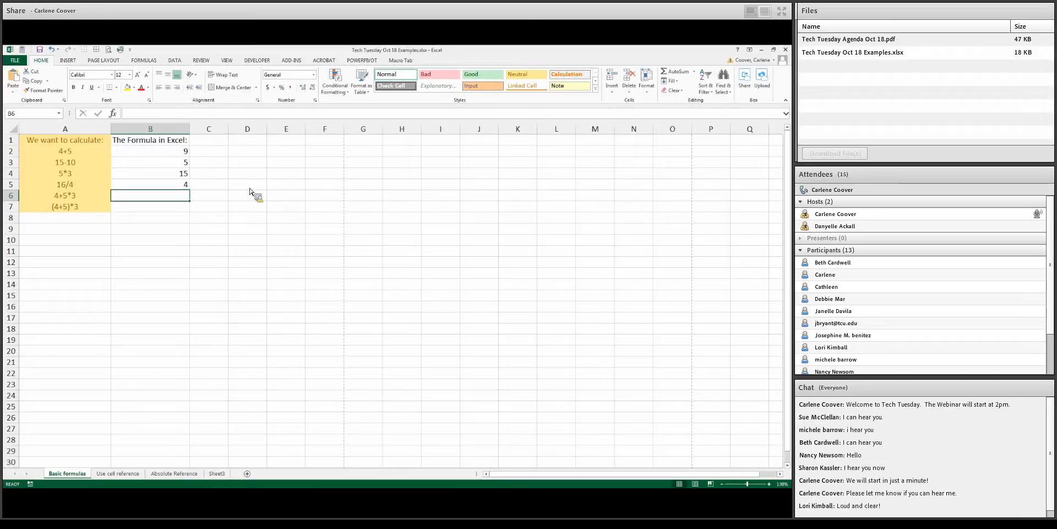
# Enter the formula =4+5*3 in cell B6
pyautogui.click(81, 198)
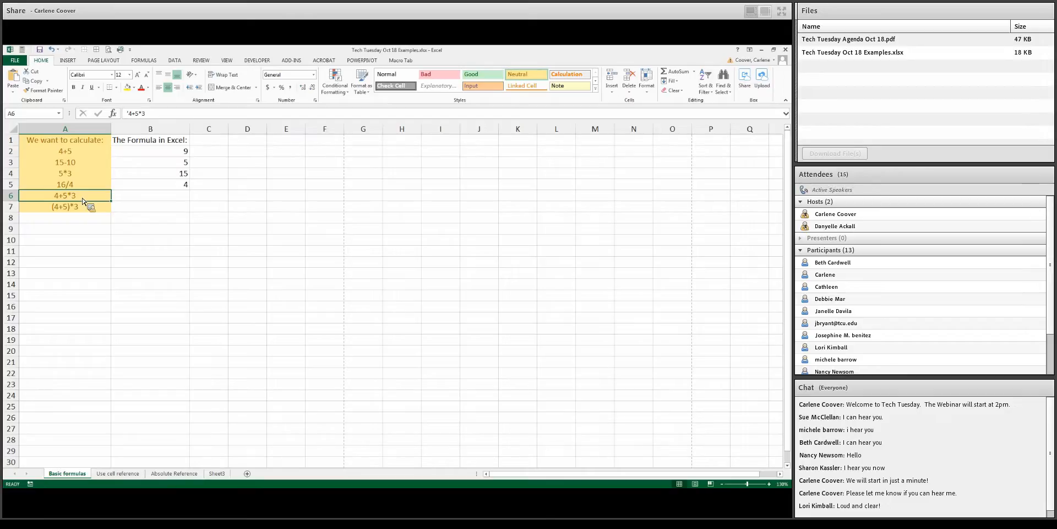
pyautogui.click(177, 196)
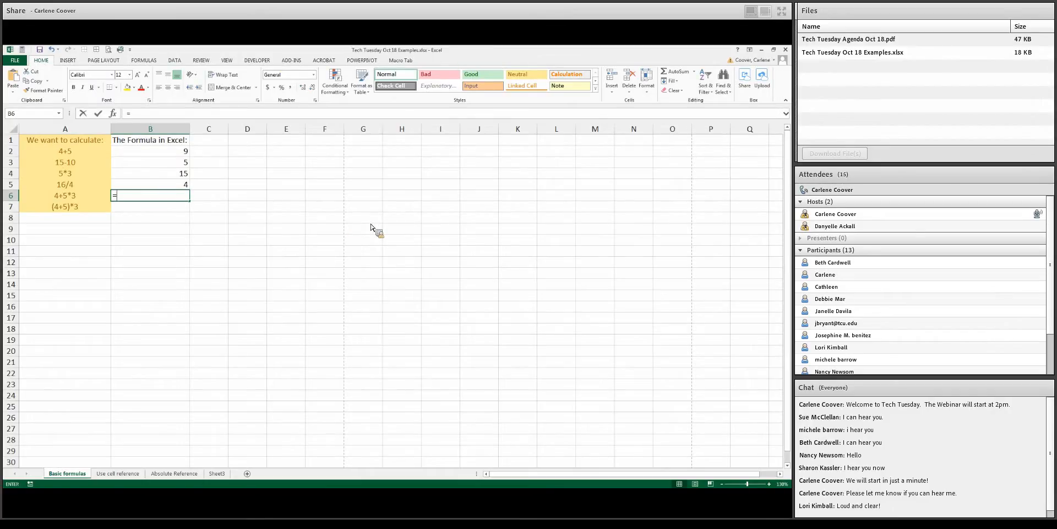
pyautogui.write('=4+5')
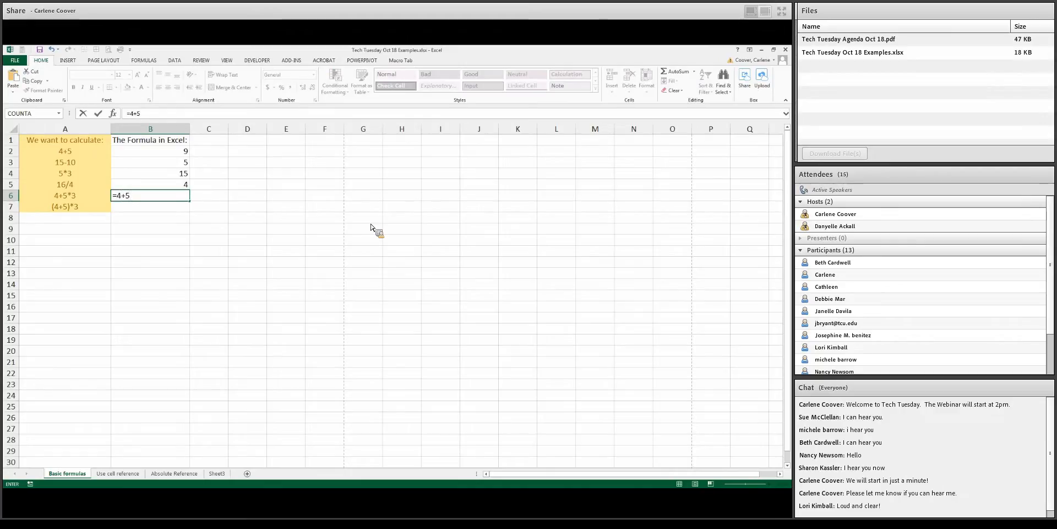
pyautogui.write('*3')
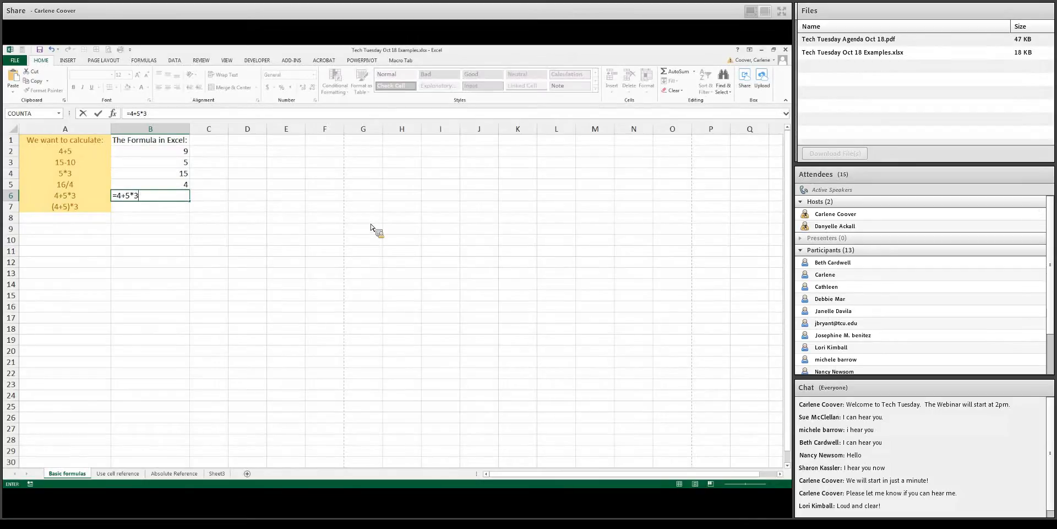
pyautogui.hotkey('ctrl', 'Return')
pyautogui.press('Return')
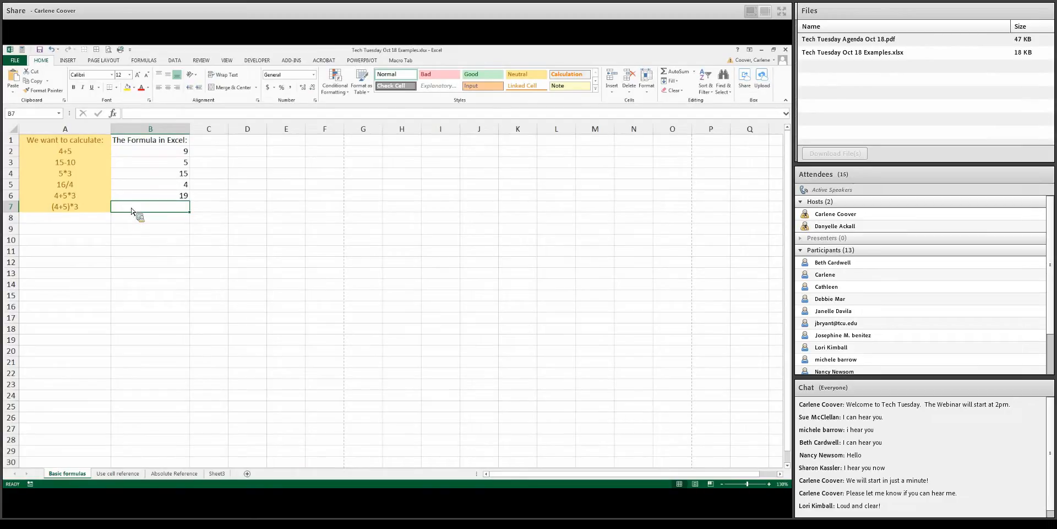
# Enter the formula =(4+5)*3 in cell B7, then review the formulas in B5 and B3
pyautogui.write('=')
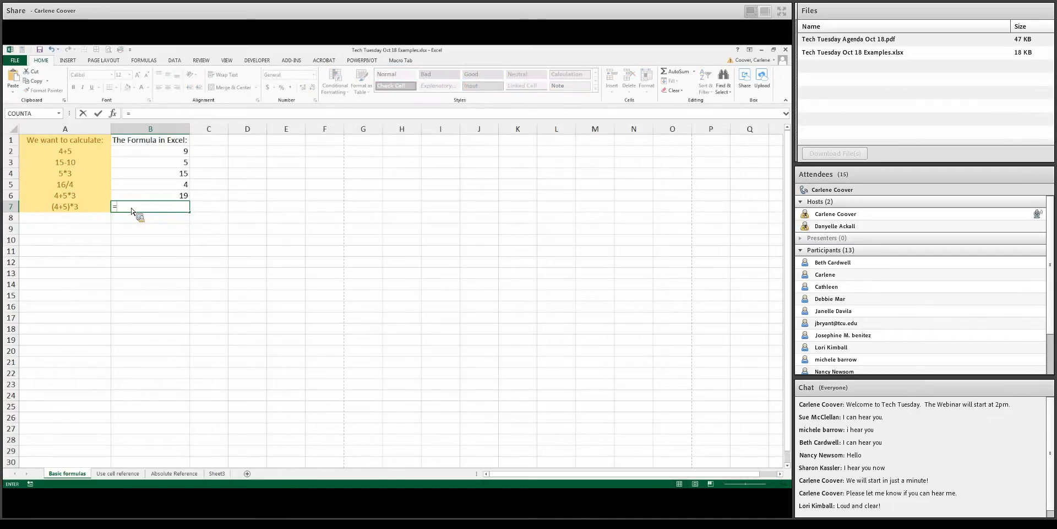
pyautogui.write('(4+5')
pyautogui.write(')')
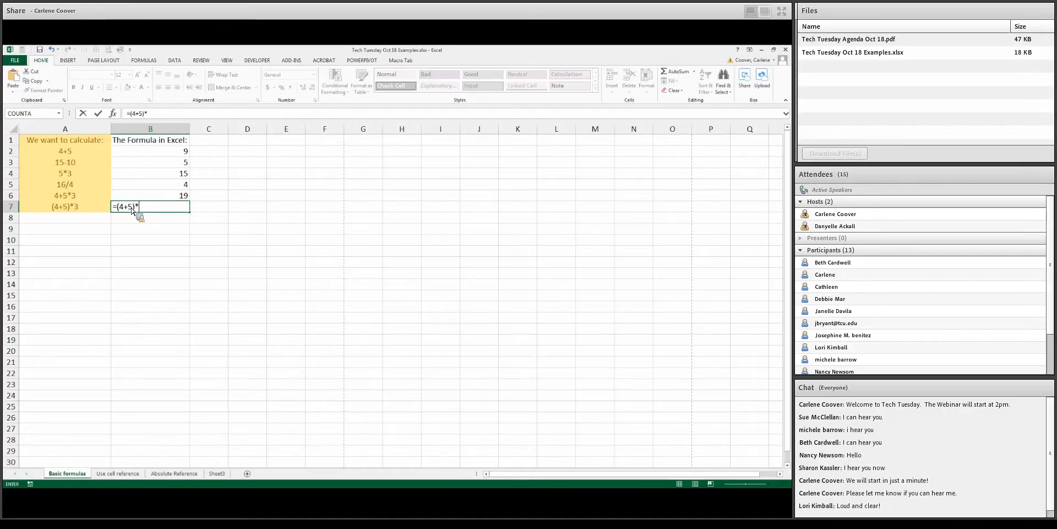
pyautogui.write('*3')
pyautogui.press('Return')
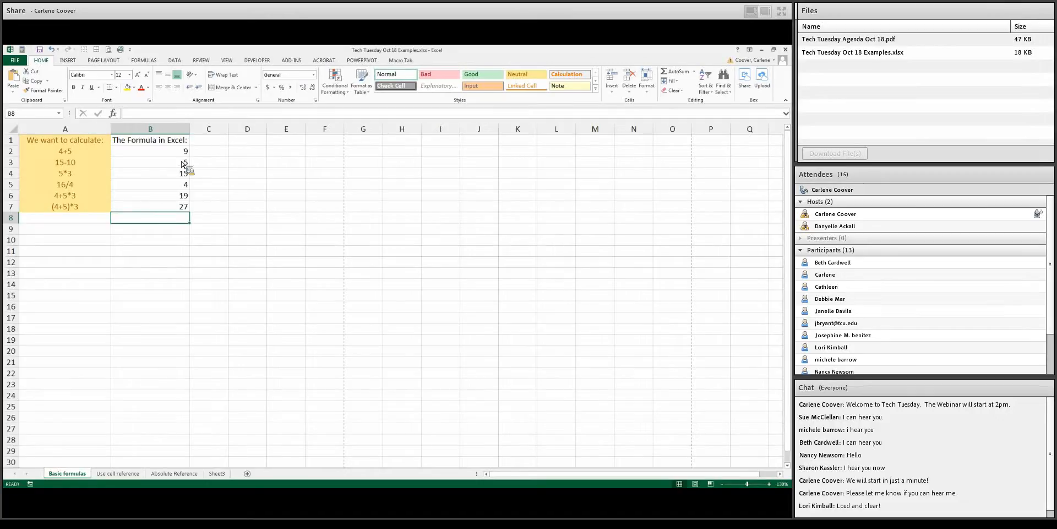
pyautogui.click(186, 186)
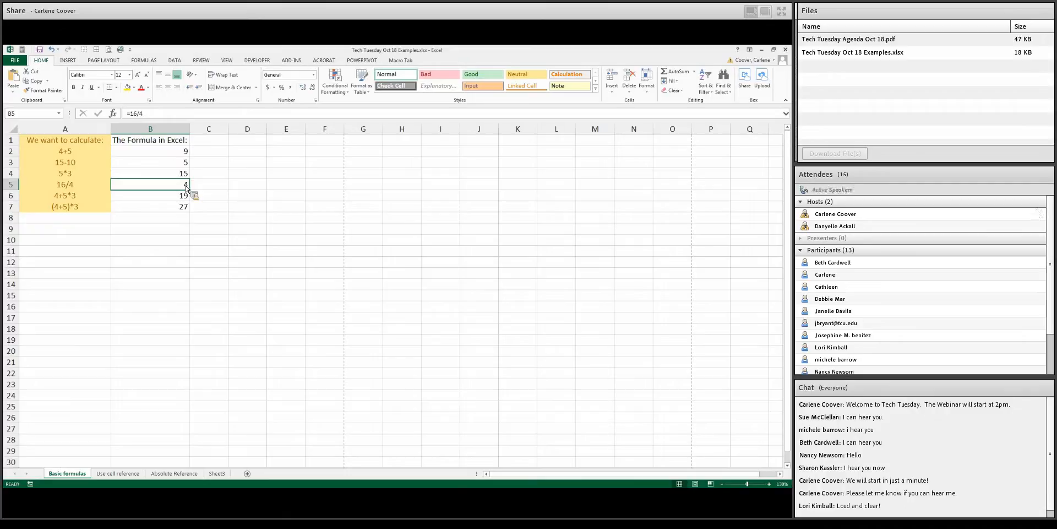
pyautogui.click(184, 166)
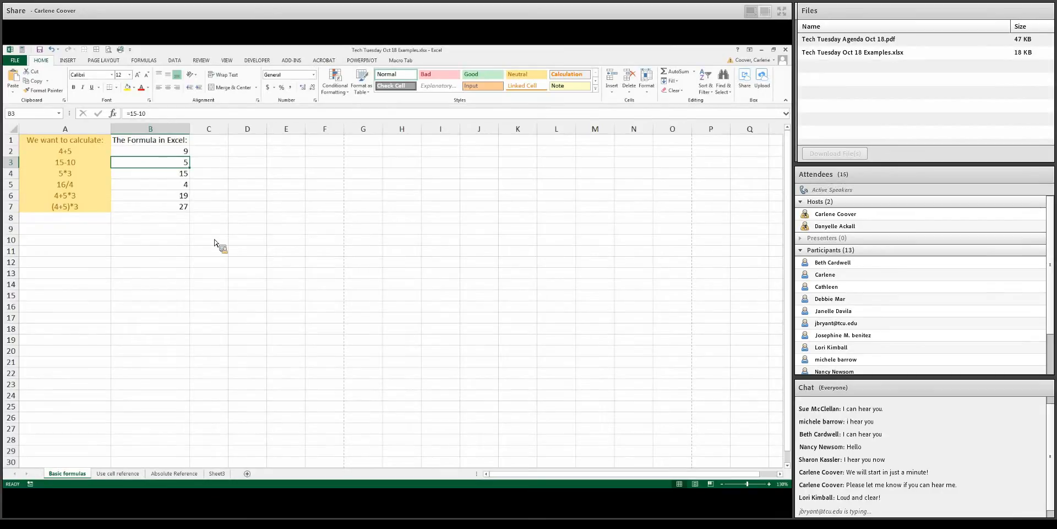
# Switch to the Use cell reference sheet and select Peter's row to show the data used for his total
pyautogui.click(121, 475)
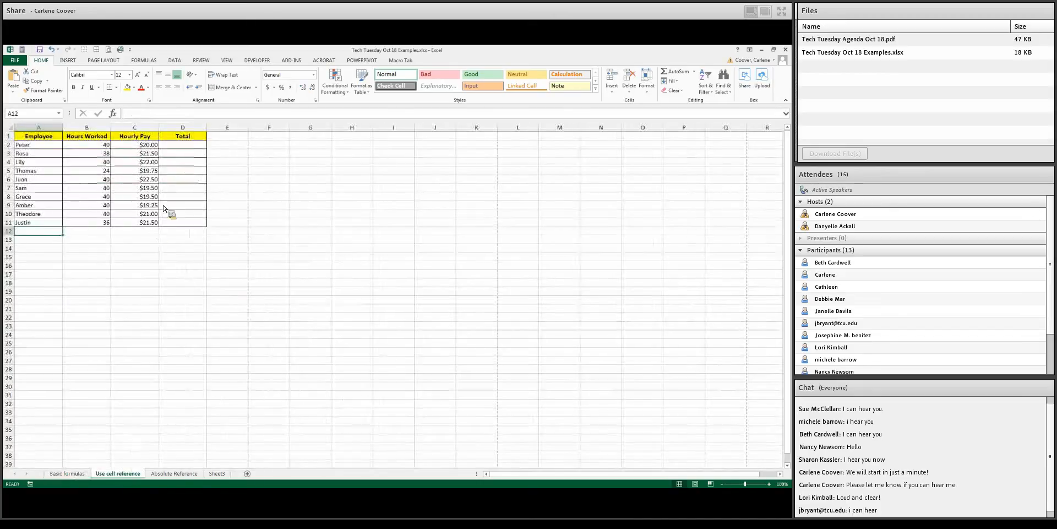
pyautogui.click(192, 147)
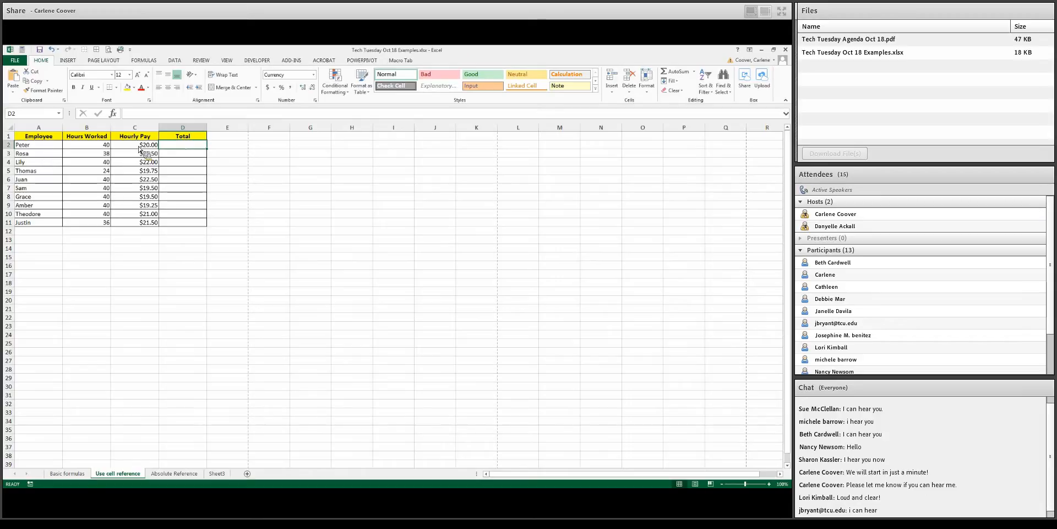
pyautogui.moveTo(58, 149); pyautogui.dragTo(137, 150)
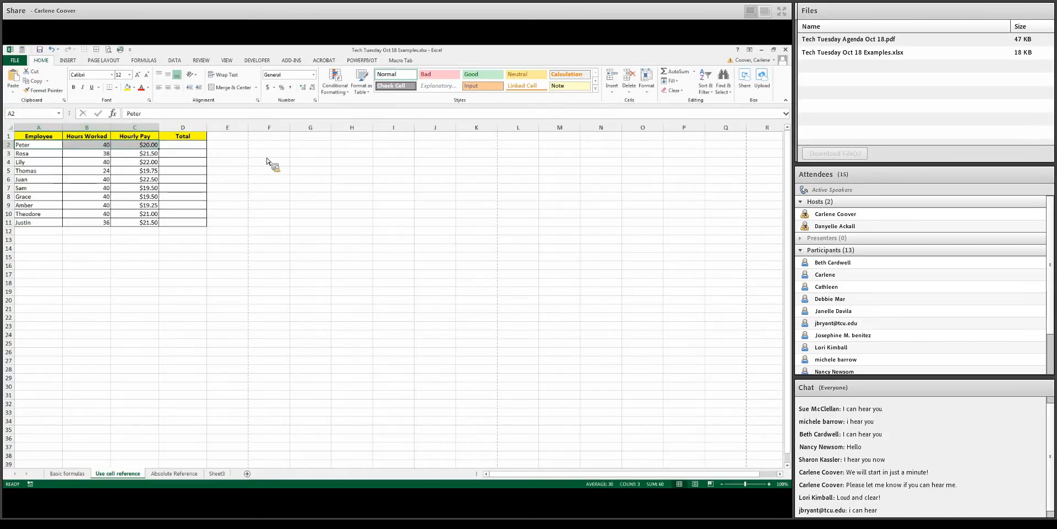
pyautogui.click(199, 147)
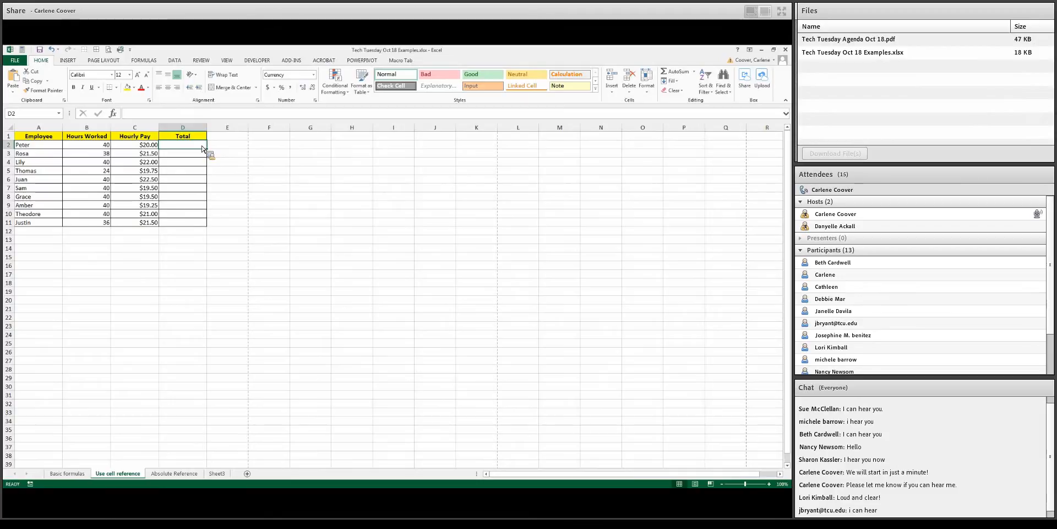
# Enter the formula =B2+C2 in cell D2
pyautogui.write('=')
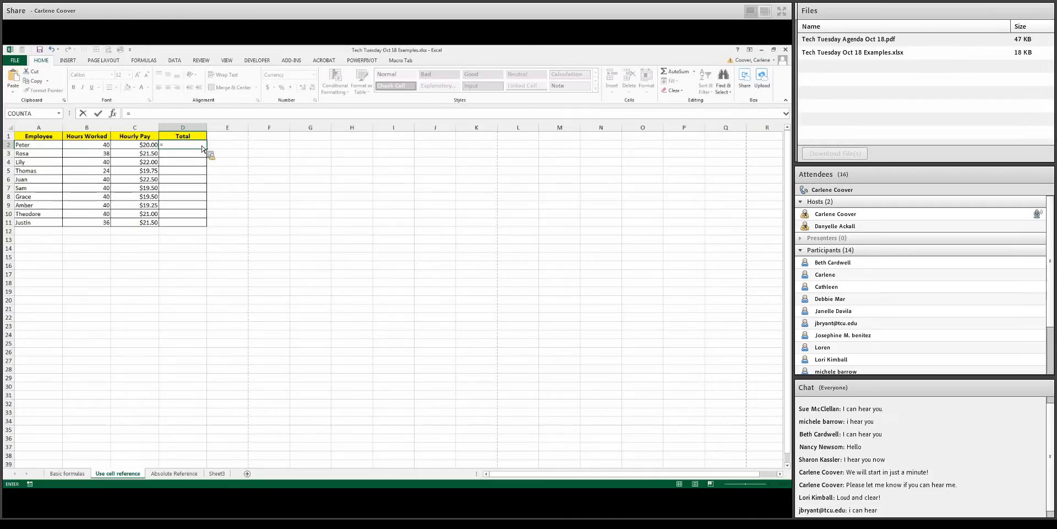
pyautogui.write('b')
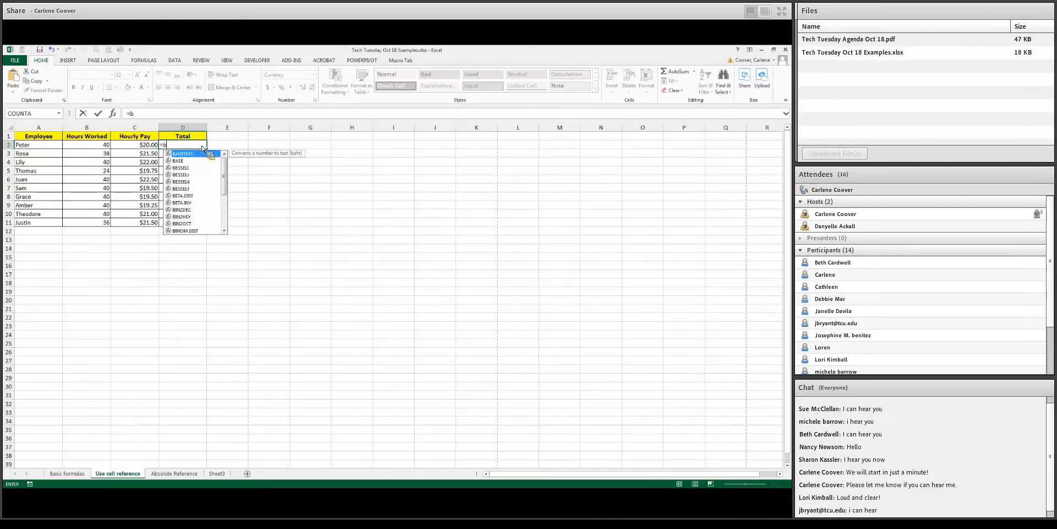
pyautogui.write('1')
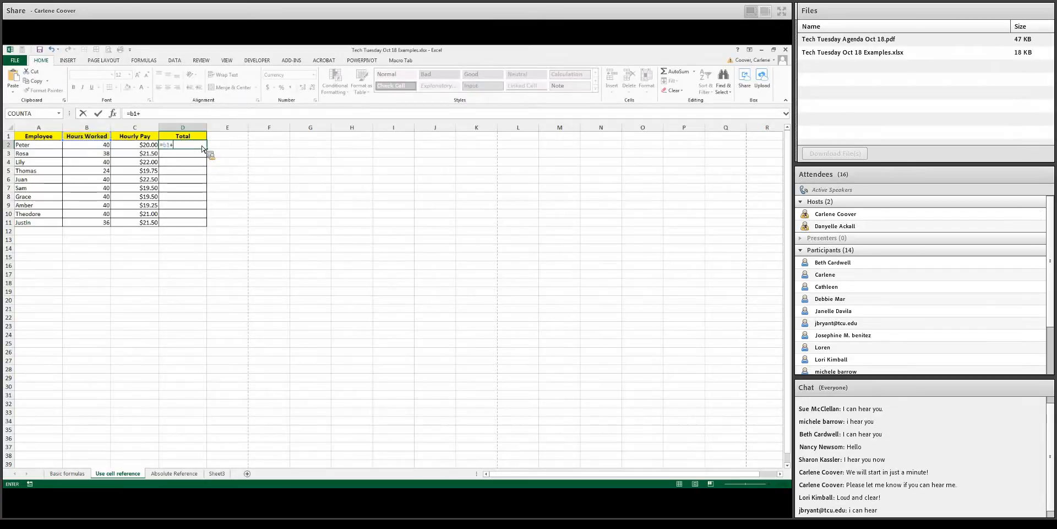
pyautogui.write('+')
pyautogui.press('BackSpace')
pyautogui.press('BackSpace')
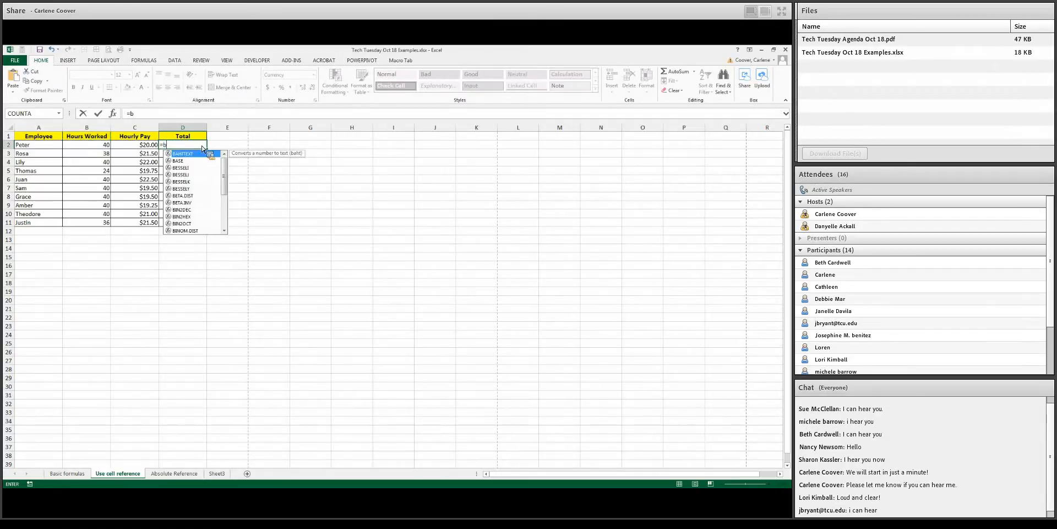
pyautogui.write('2')
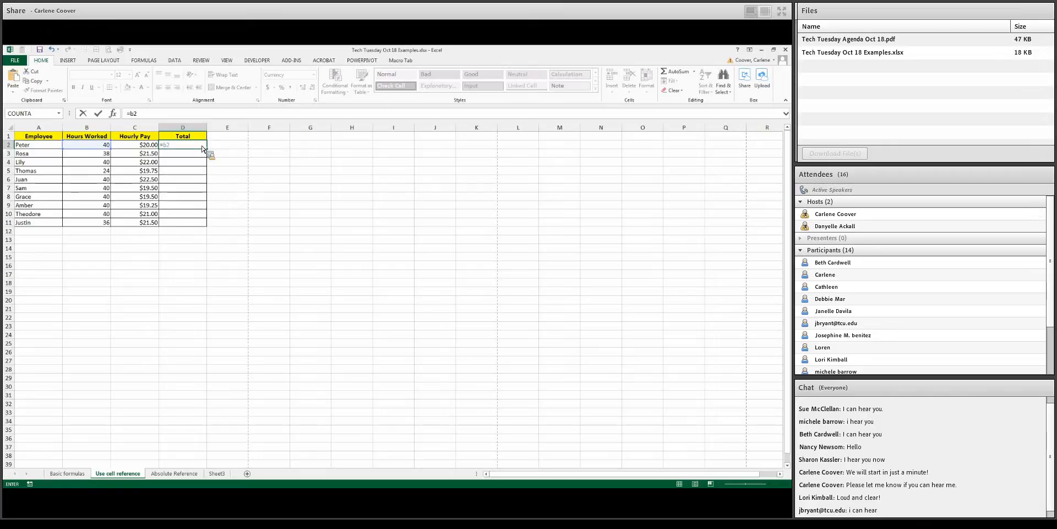
pyautogui.write('+c2')
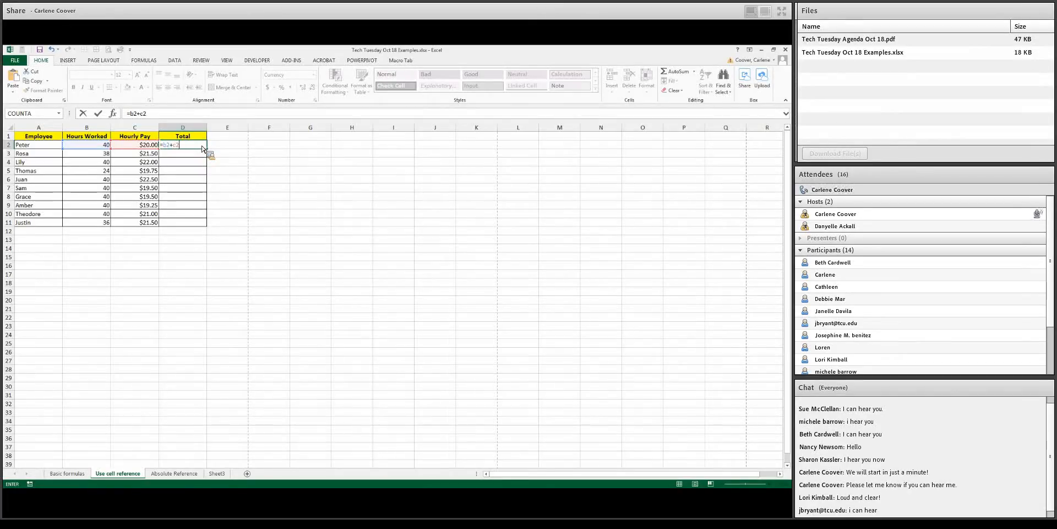
pyautogui.press('Return')
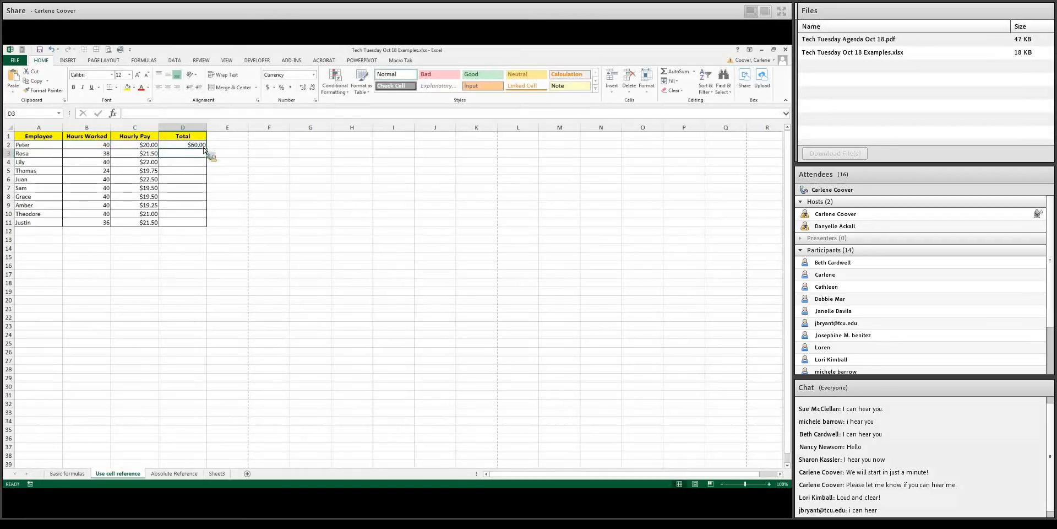
# Enter the formula =B3*C3 in cell D3 by pointing at cells B3 and C3
pyautogui.click(203, 146)
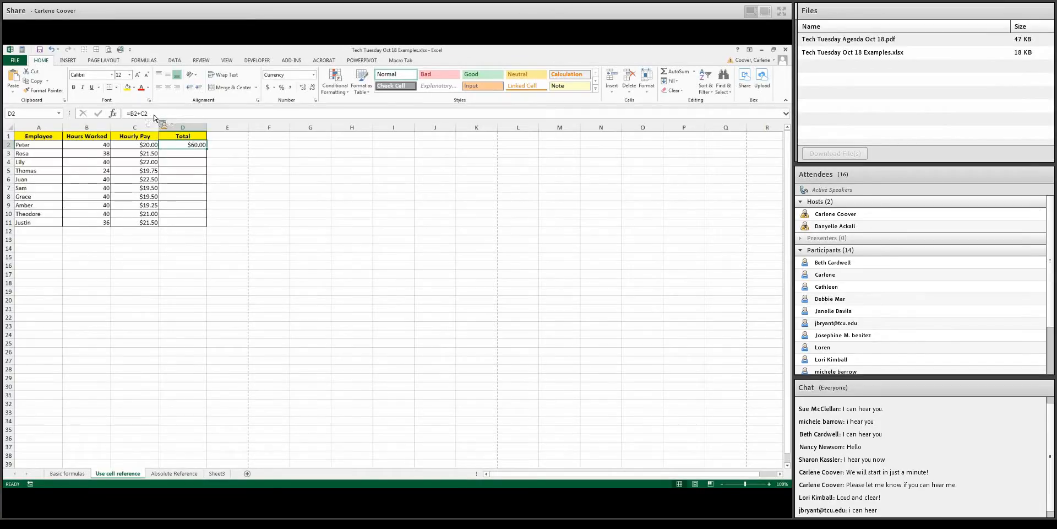
pyautogui.click(198, 155)
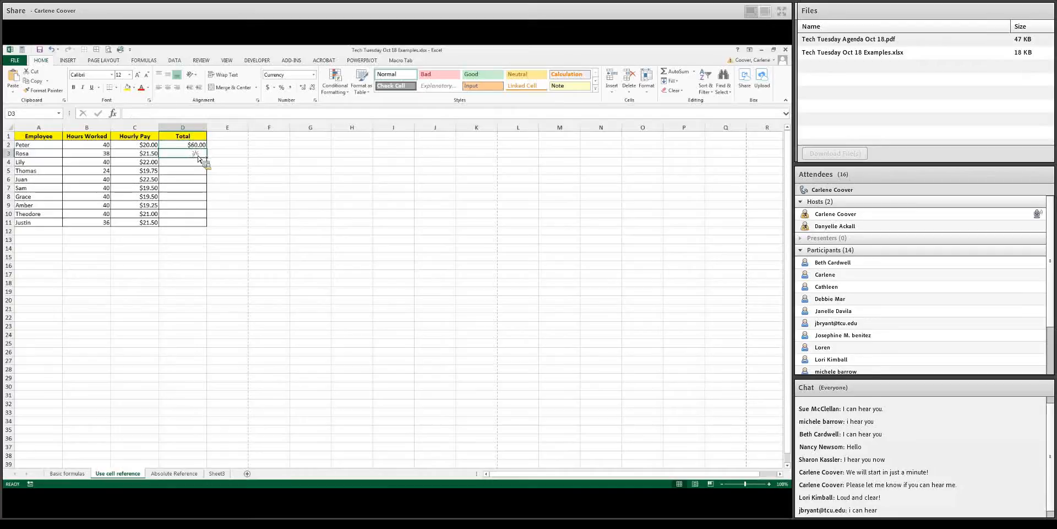
pyautogui.write('=')
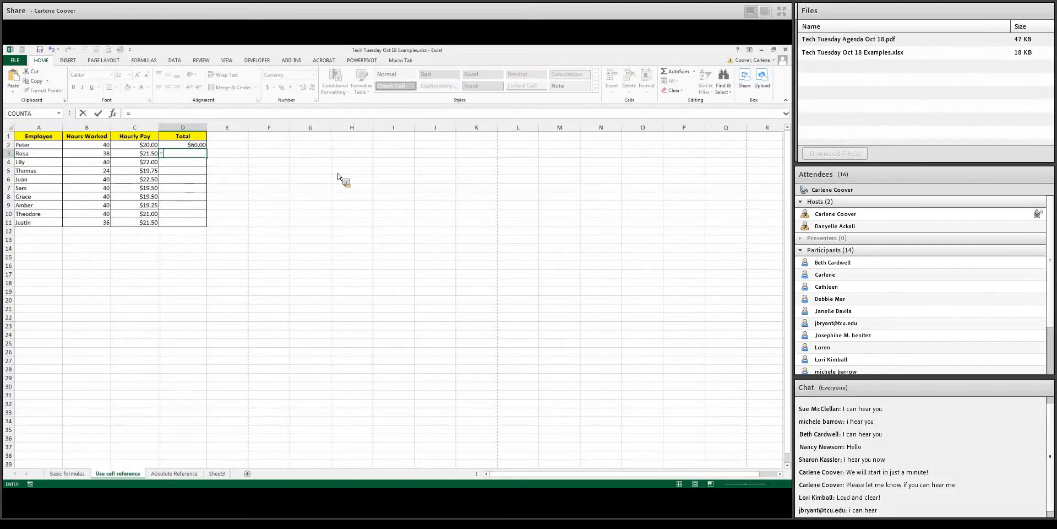
pyautogui.click(106, 156)
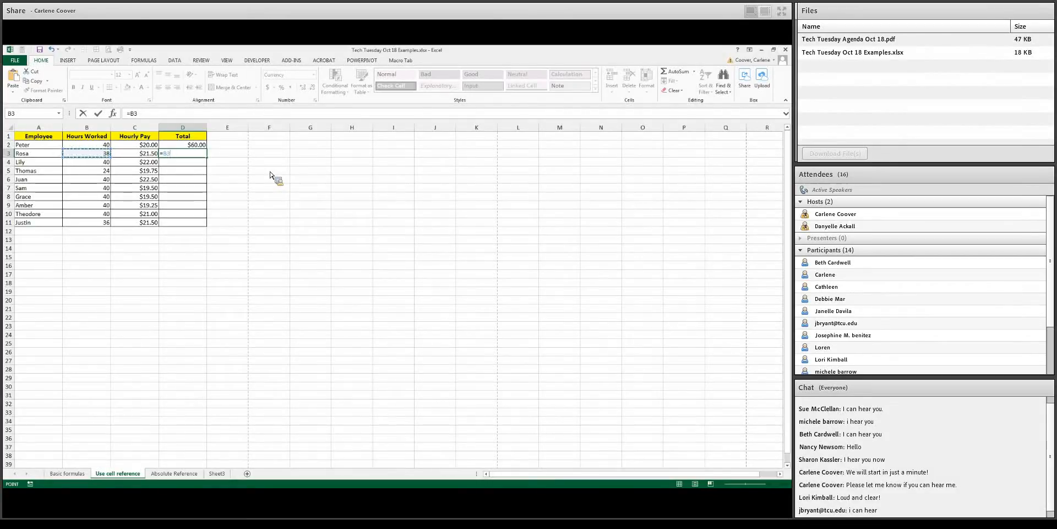
pyautogui.write('*')
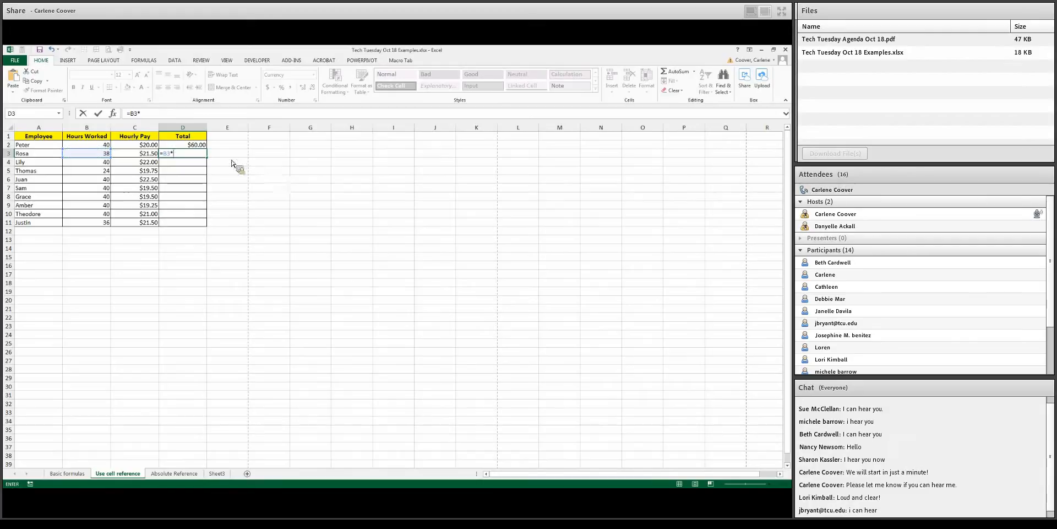
pyautogui.click(153, 157)
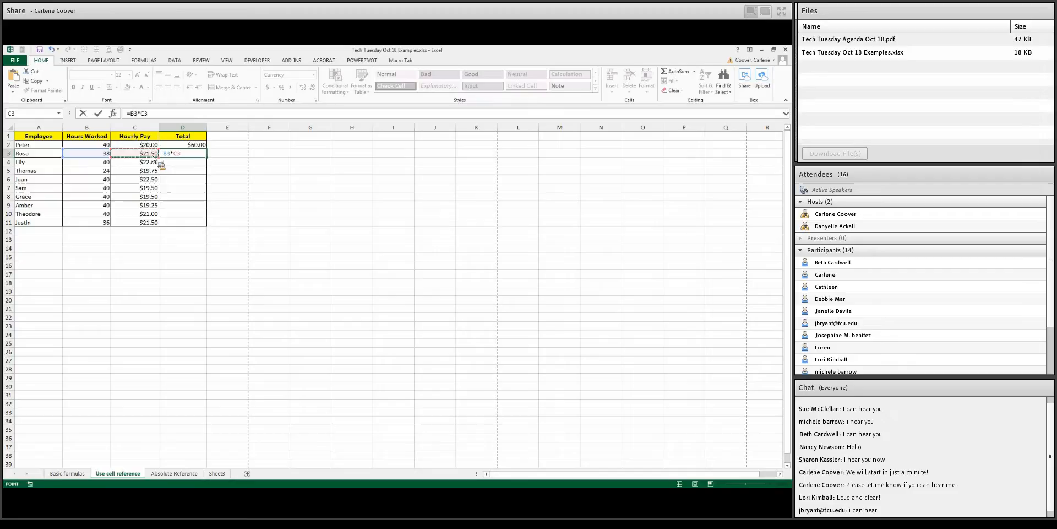
pyautogui.press('Return')
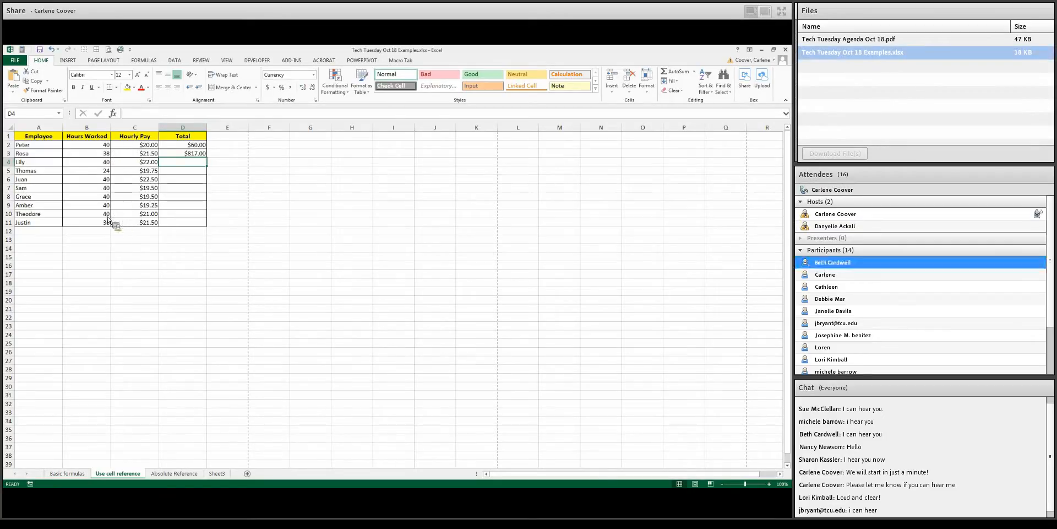
# Change Rosa's hours worked in cell B3 to 40
pyautogui.moveTo(108, 149); pyautogui.dragTo(113, 223)
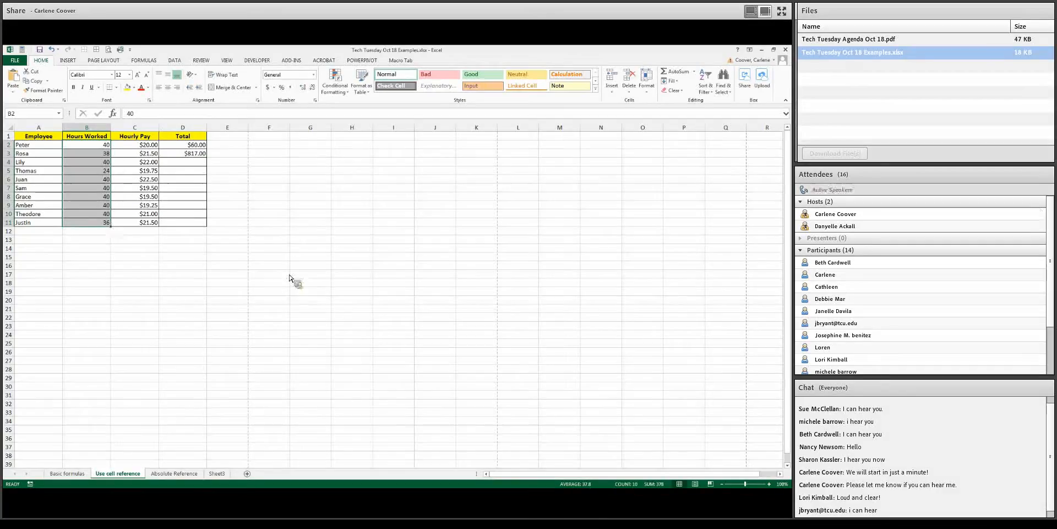
pyautogui.click(149, 147)
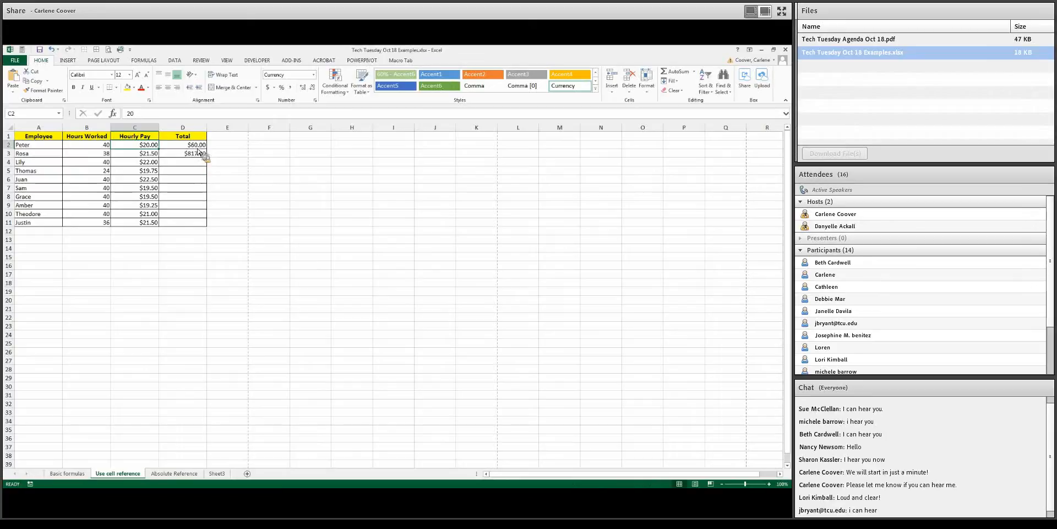
pyautogui.click(96, 154)
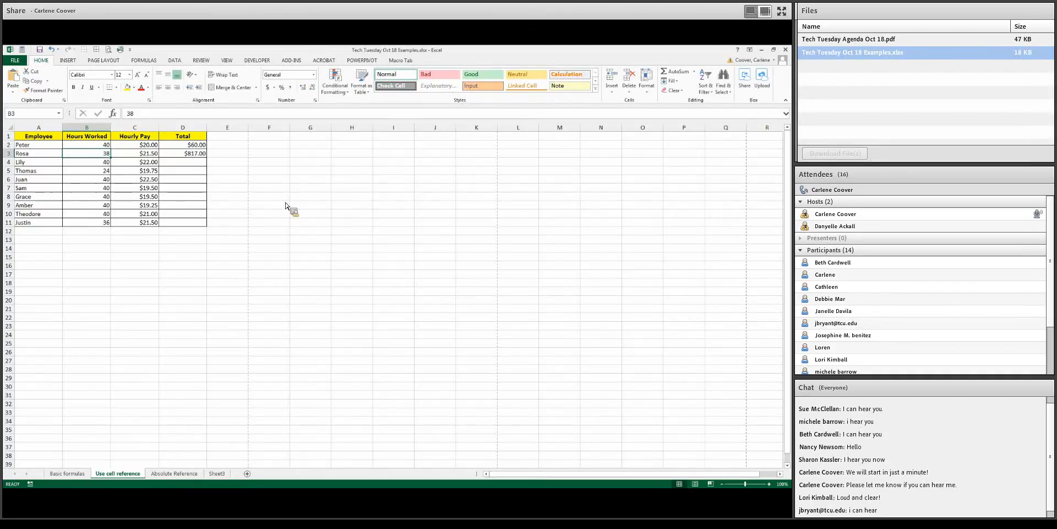
pyautogui.write('40')
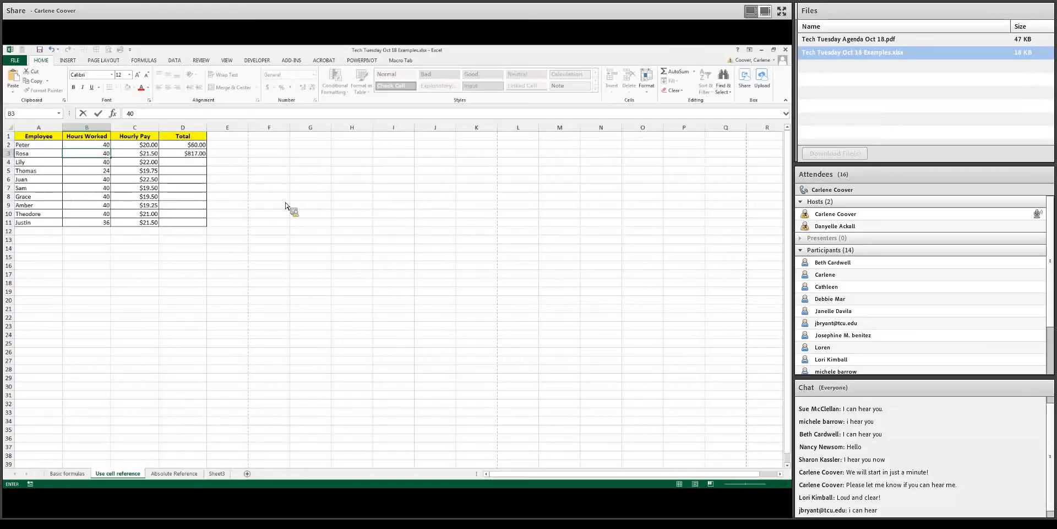
pyautogui.press('Return')
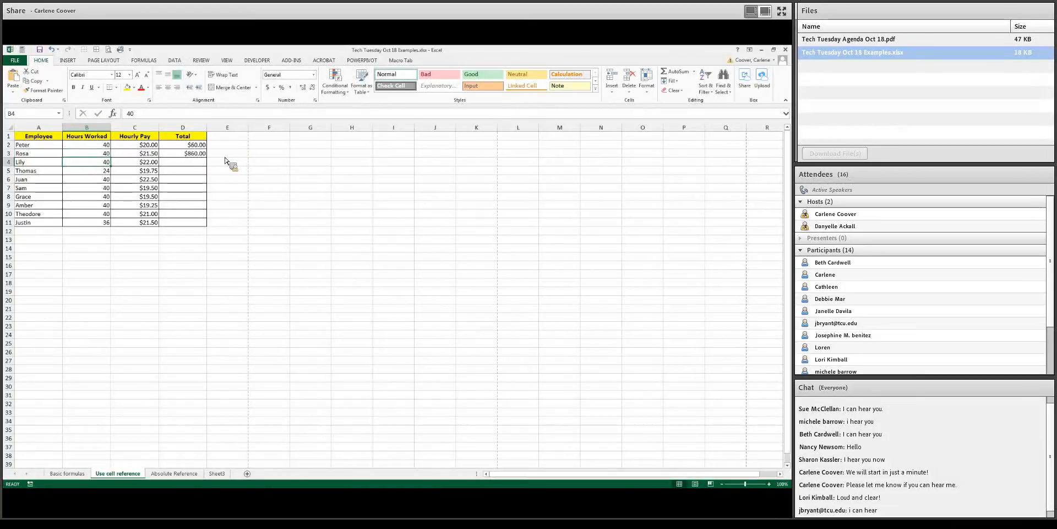
# Edit the formula in cell D2 to =B2*C2
pyautogui.click(163, 147)
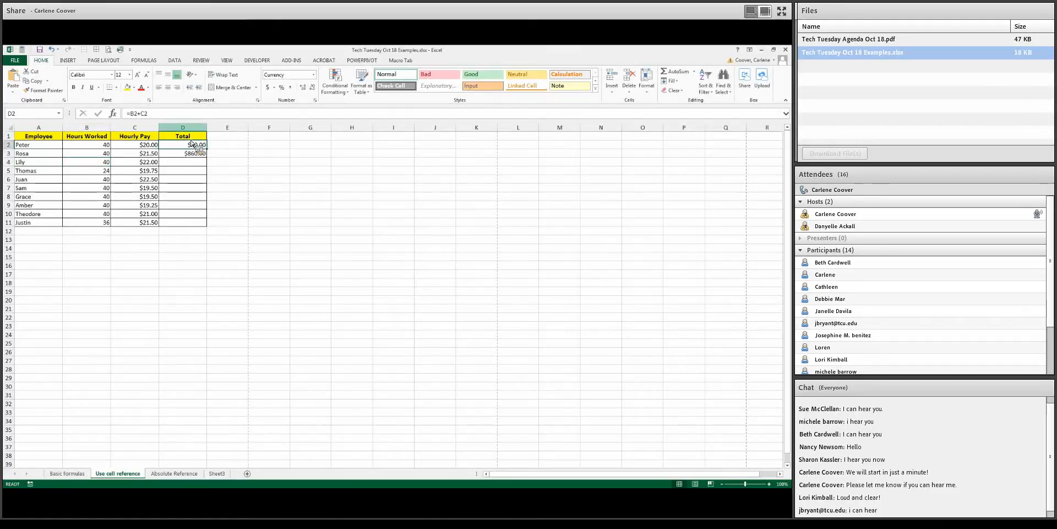
pyautogui.click(142, 114)
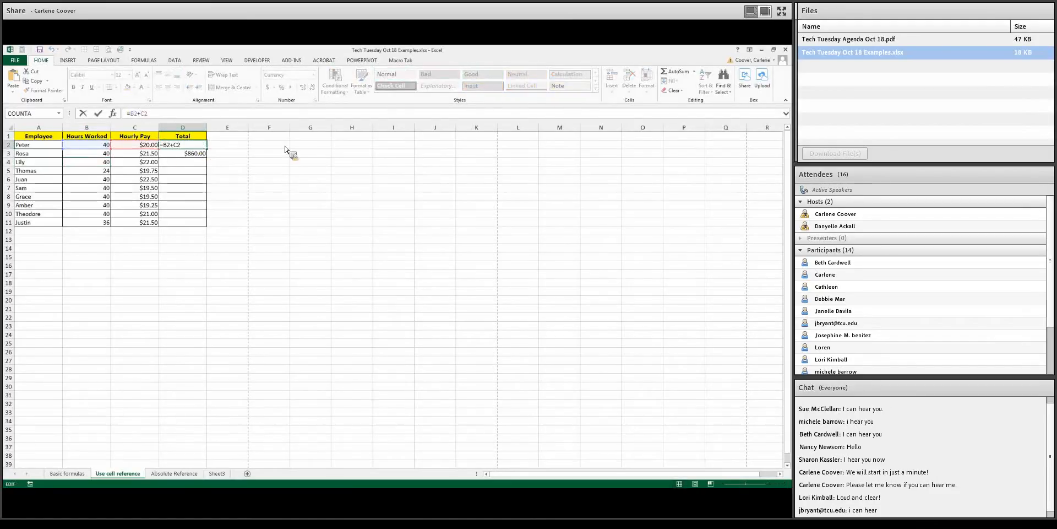
pyautogui.press('BackSpace')
pyautogui.write('*')
pyautogui.press('Return')
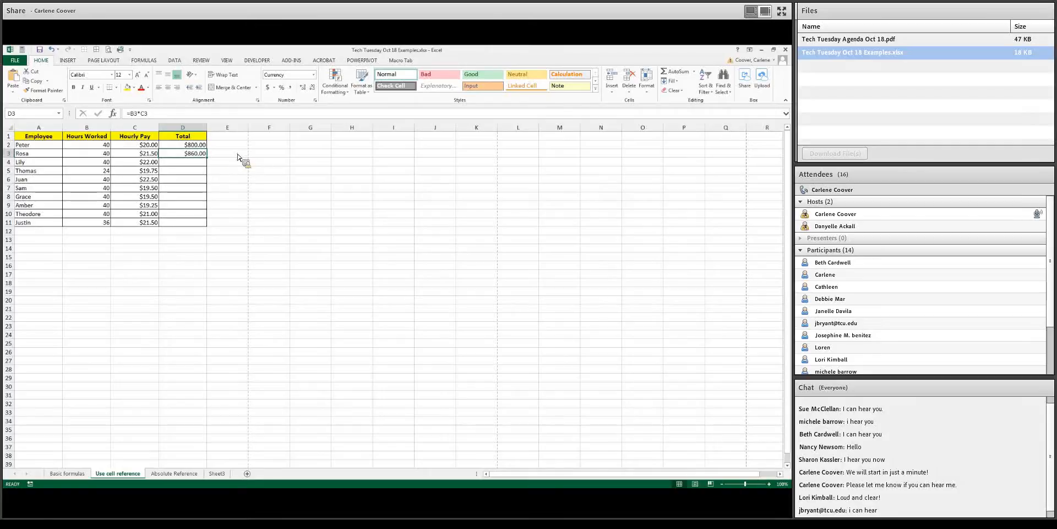
# Copy the total formula down the Total column through row 11 with the fill handle
pyautogui.click(195, 146)
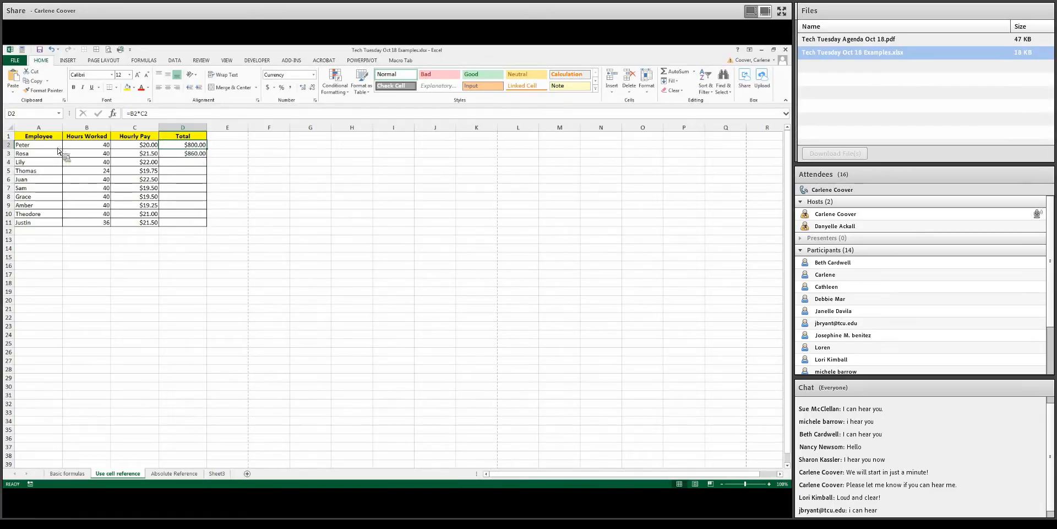
pyautogui.moveTo(58, 148); pyautogui.dragTo(63, 200)
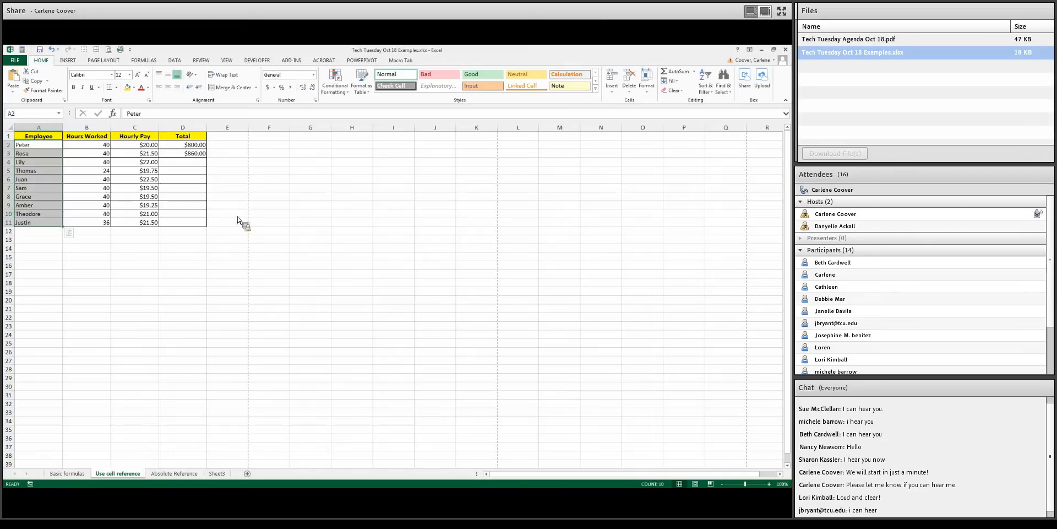
pyautogui.click(198, 146)
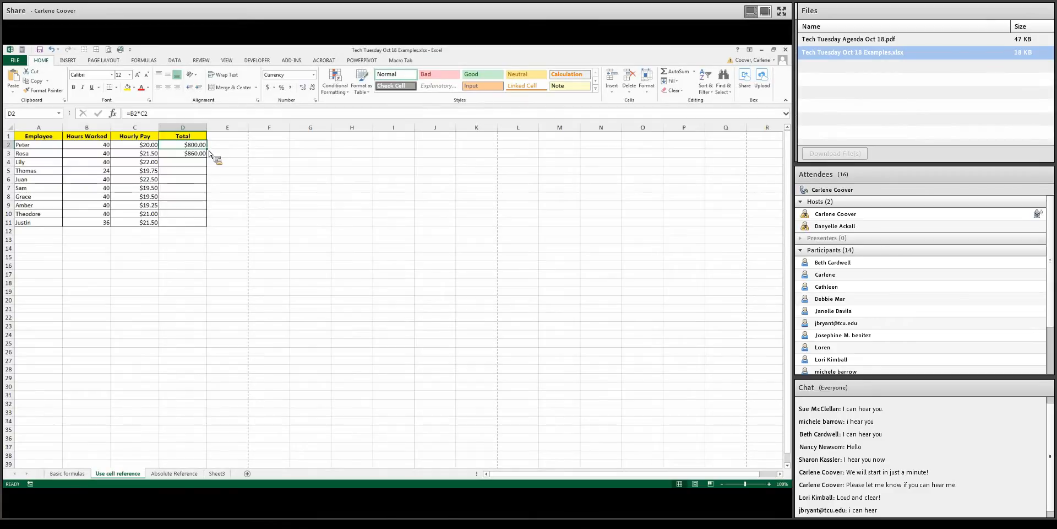
pyautogui.moveTo(210, 154); pyautogui.dragTo(208, 228)
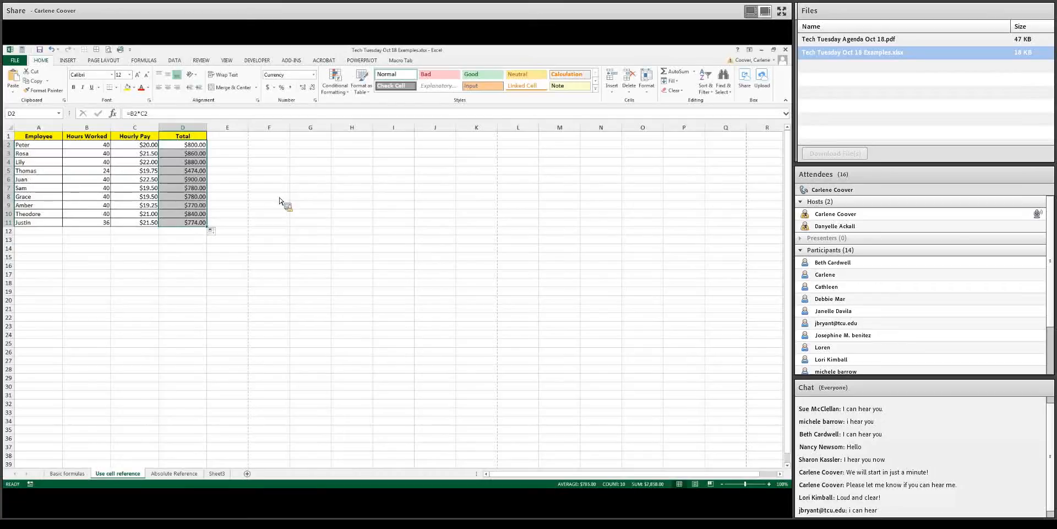
# Inspect the formulas in the Total column cells to compare their cell references
pyautogui.click(201, 147)
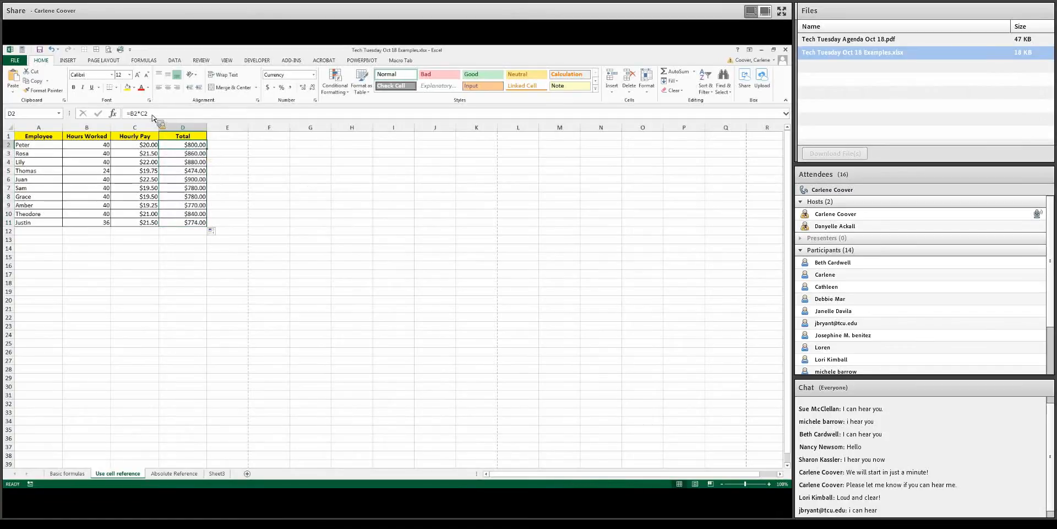
pyautogui.click(204, 154)
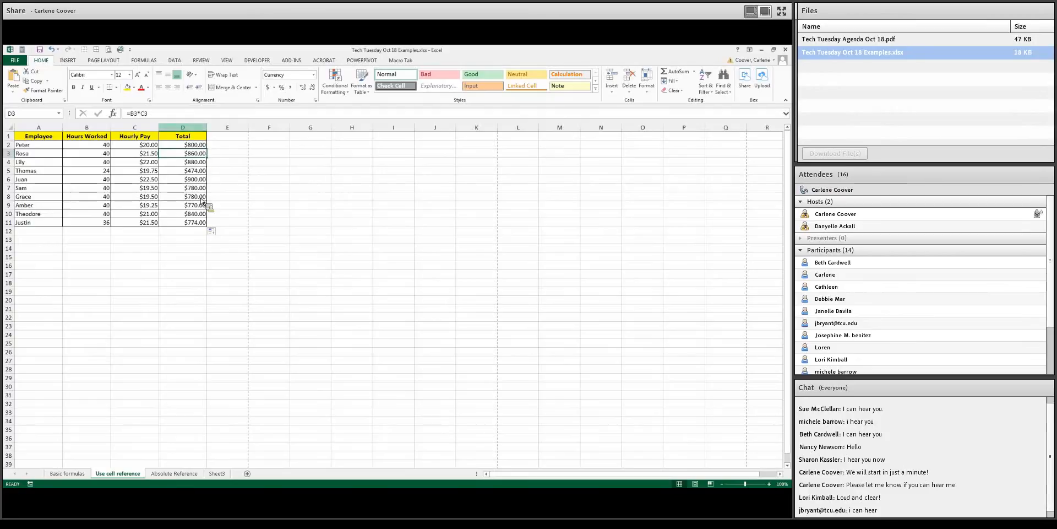
pyautogui.click(205, 163)
pyautogui.click(204, 173)
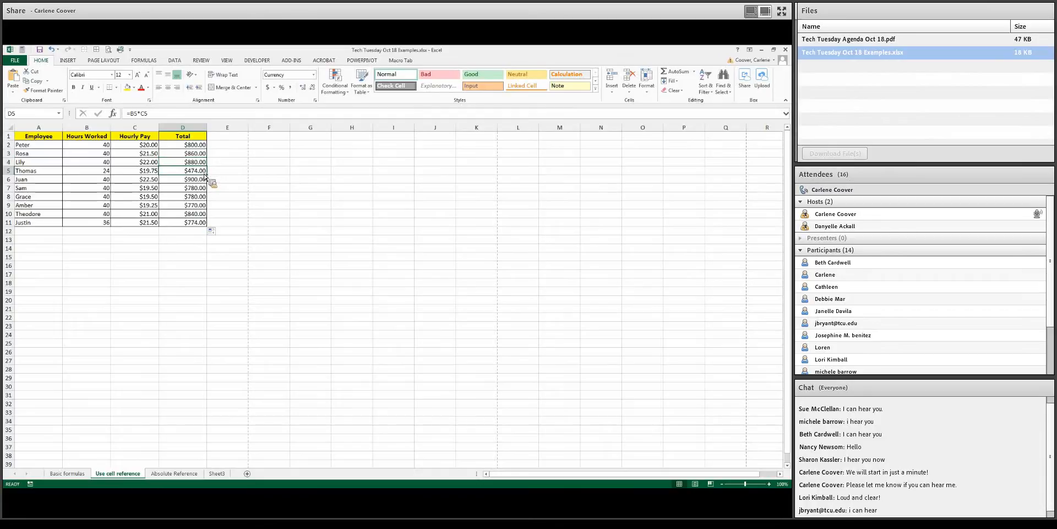
pyautogui.click(205, 180)
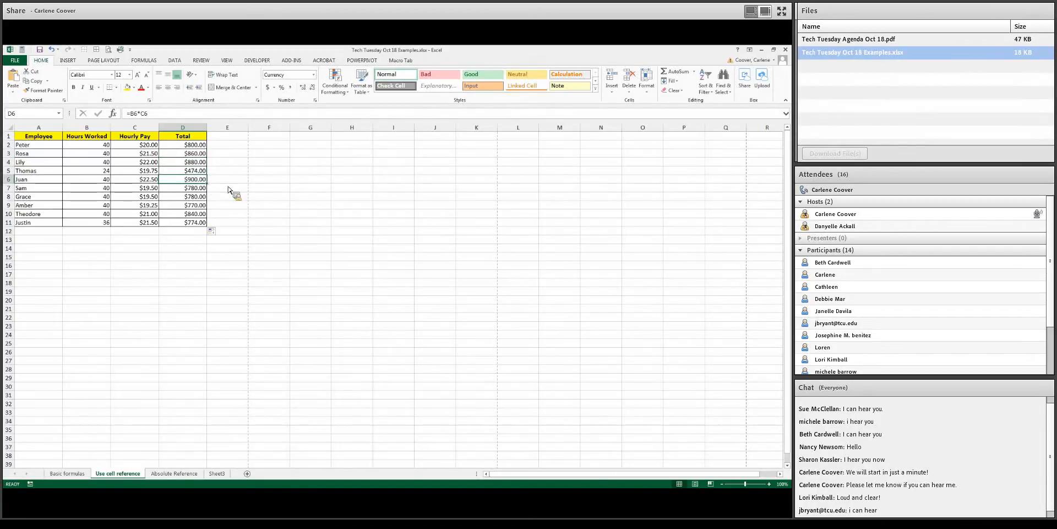
pyautogui.click(199, 162)
pyautogui.click(199, 146)
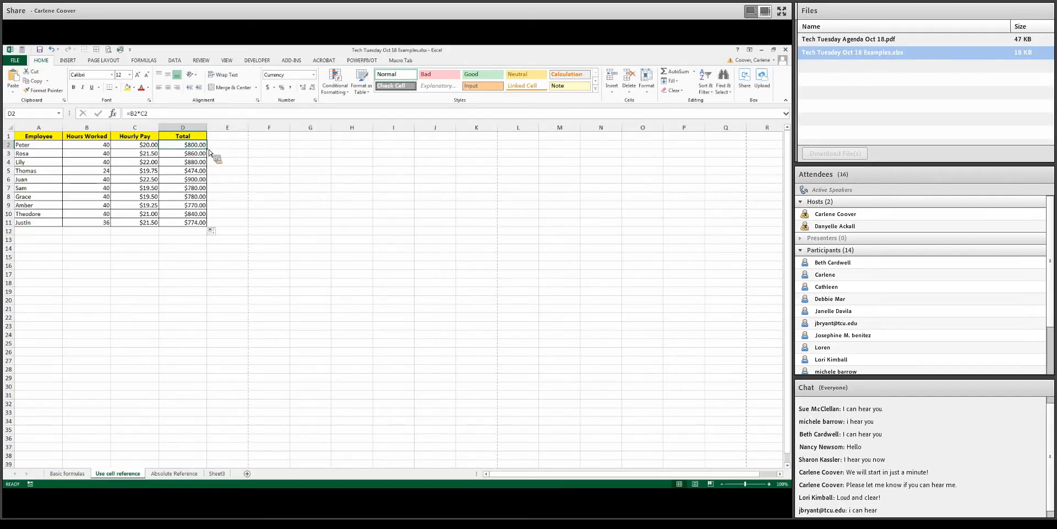
pyautogui.moveTo(210, 153); pyautogui.dragTo(243, 235)
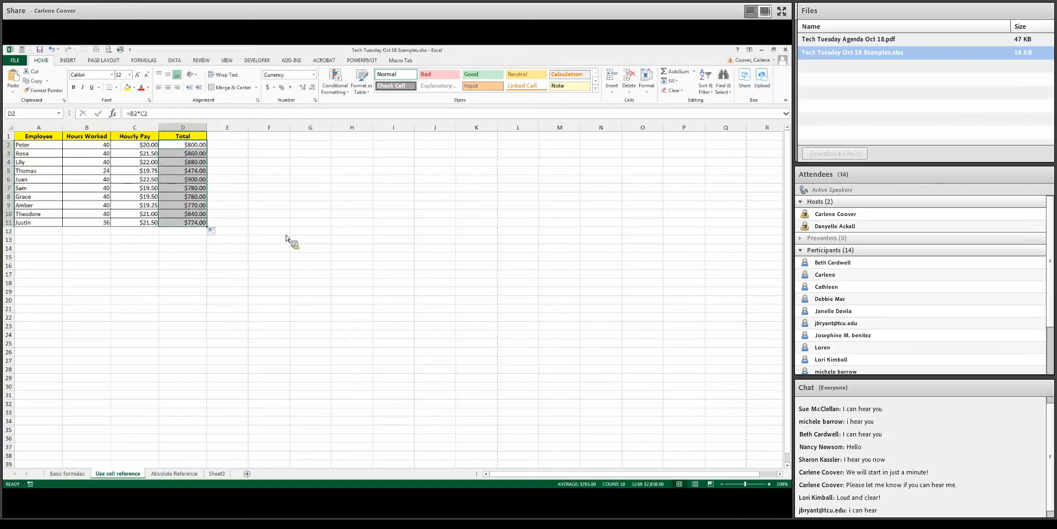
pyautogui.click(197, 147)
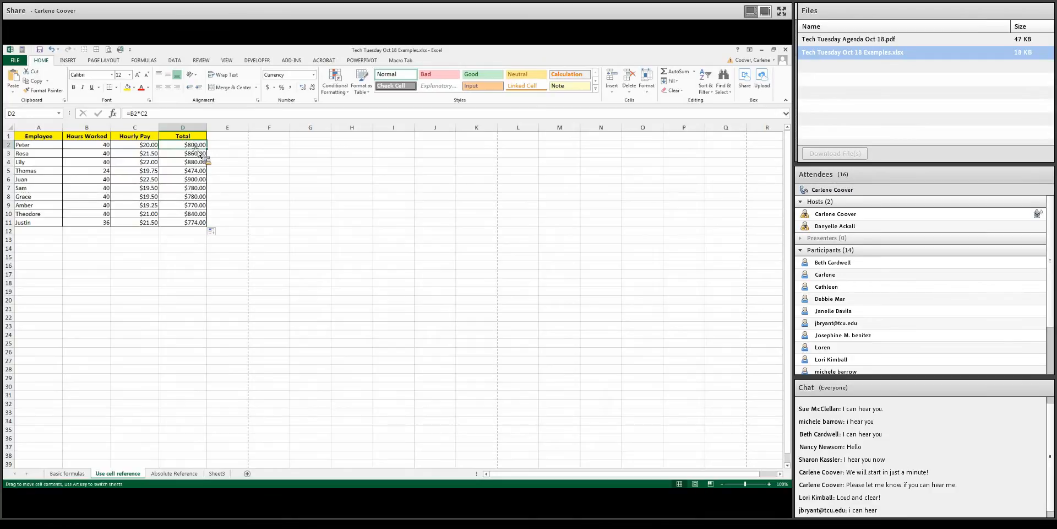
pyautogui.moveTo(200, 154); pyautogui.dragTo(226, 250)
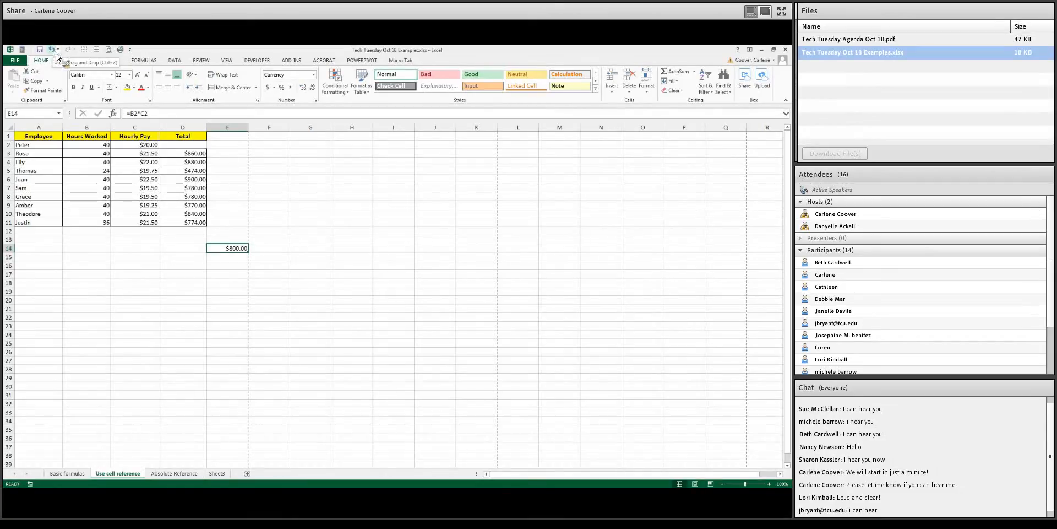
pyautogui.click(56, 52)
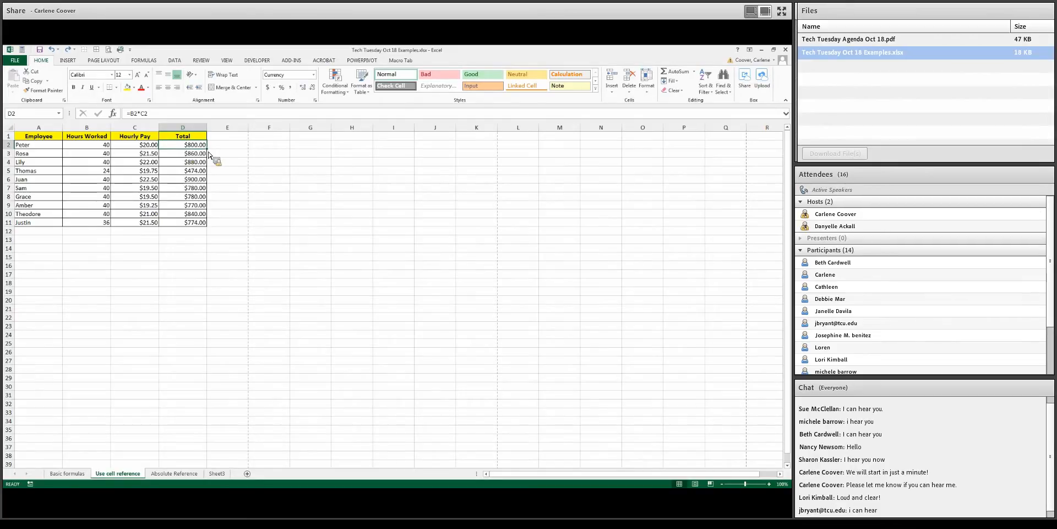
# Switch to the Absolute Reference sheet and clear the Bonus values in E2 through E11
pyautogui.moveTo(207, 149); pyautogui.dragTo(209, 231)
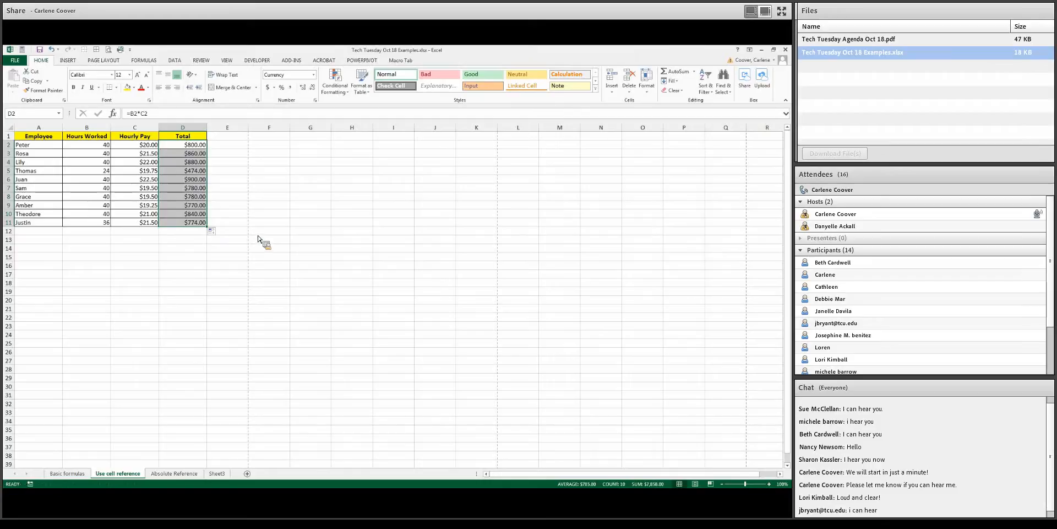
pyautogui.click(190, 472)
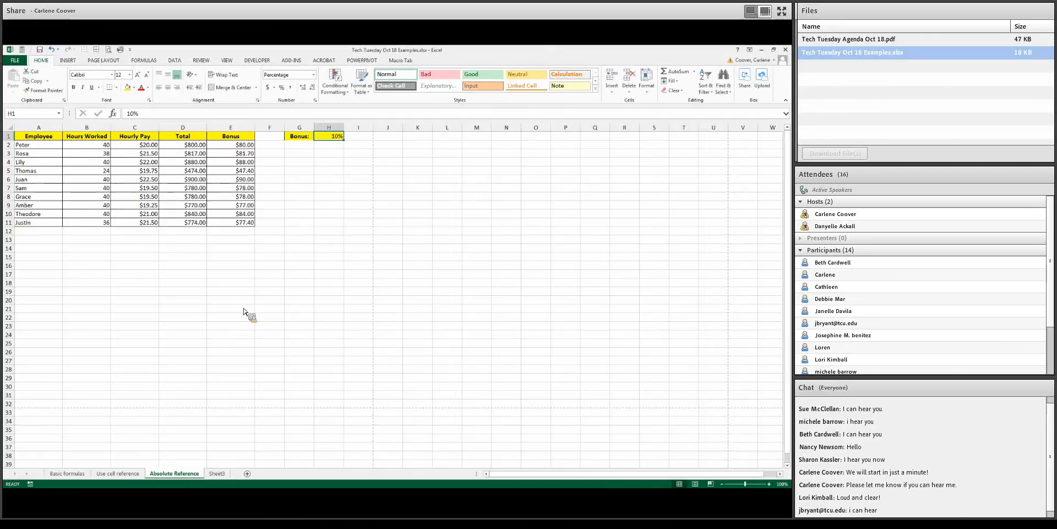
pyautogui.click(251, 147)
pyautogui.moveTo(250, 146); pyautogui.dragTo(251, 209)
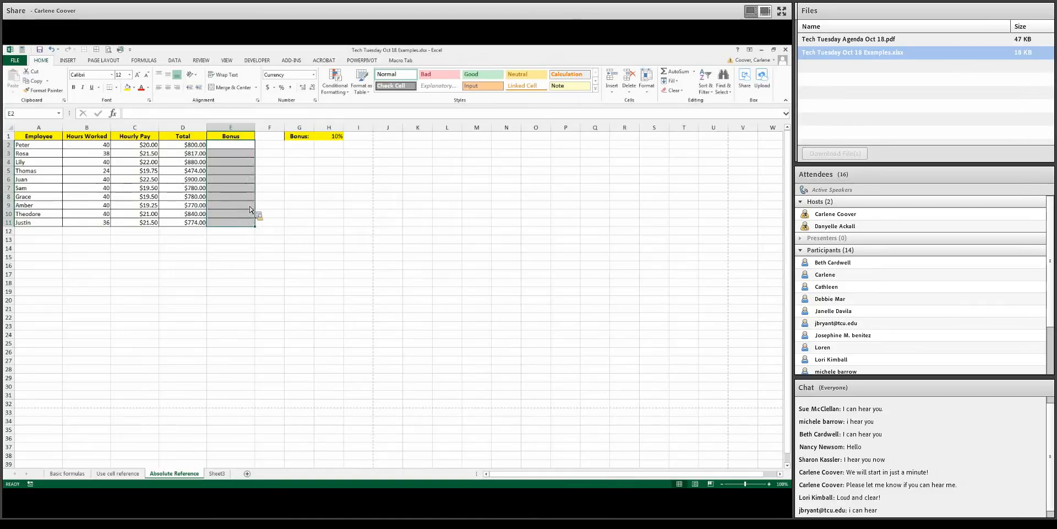
# Enter the formula =D2*H1 in cell E2 to calculate Peter's bonus from his total and the bonus rate
pyautogui.click(252, 146)
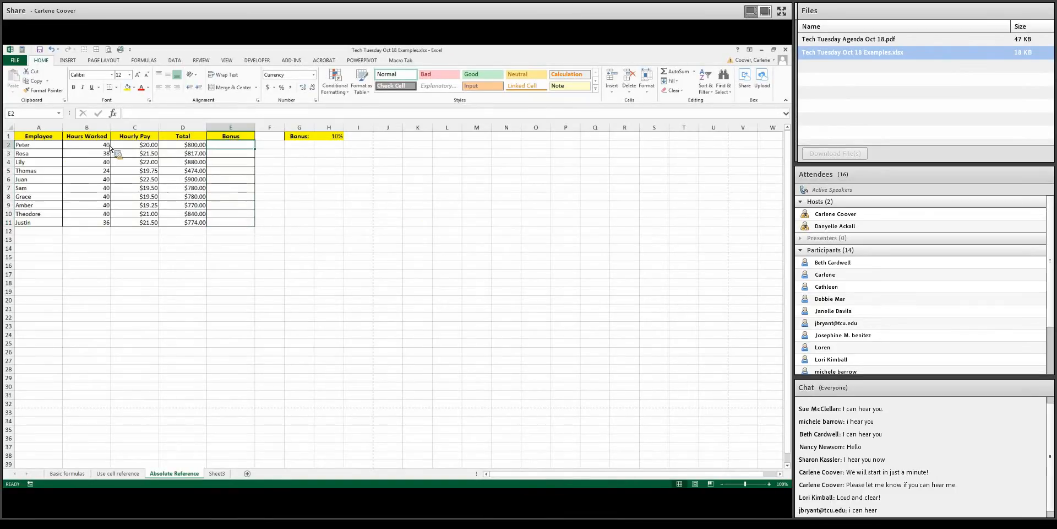
pyautogui.click(195, 148)
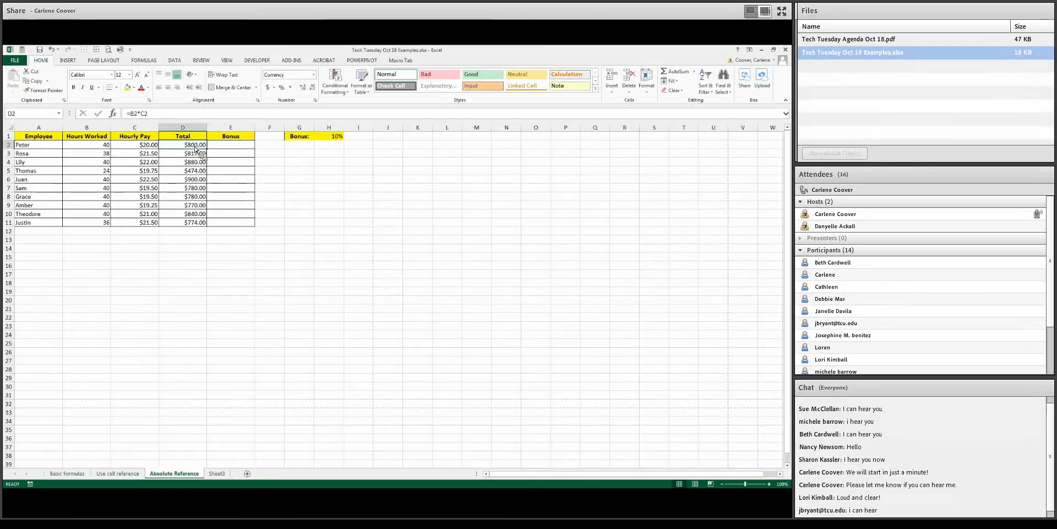
pyautogui.click(108, 147)
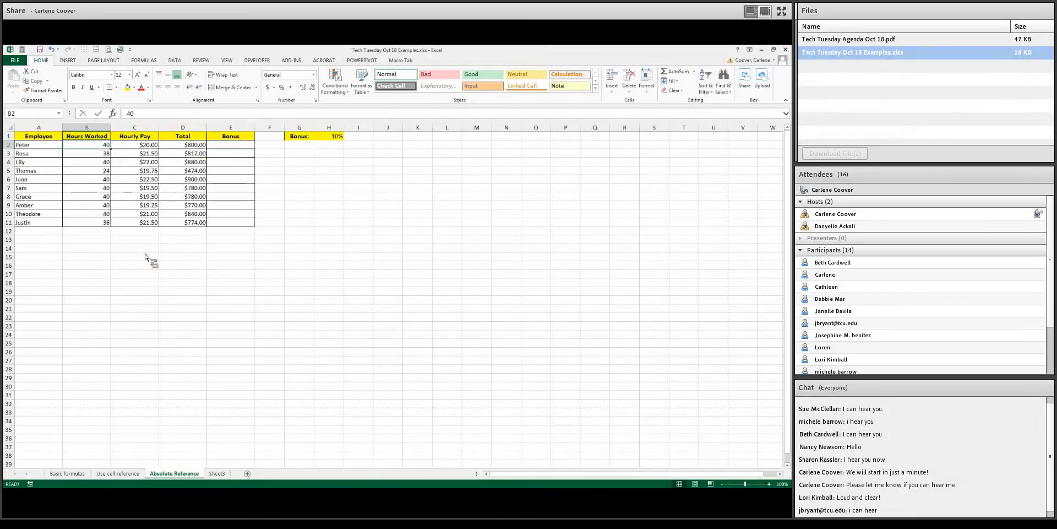
pyautogui.click(146, 147)
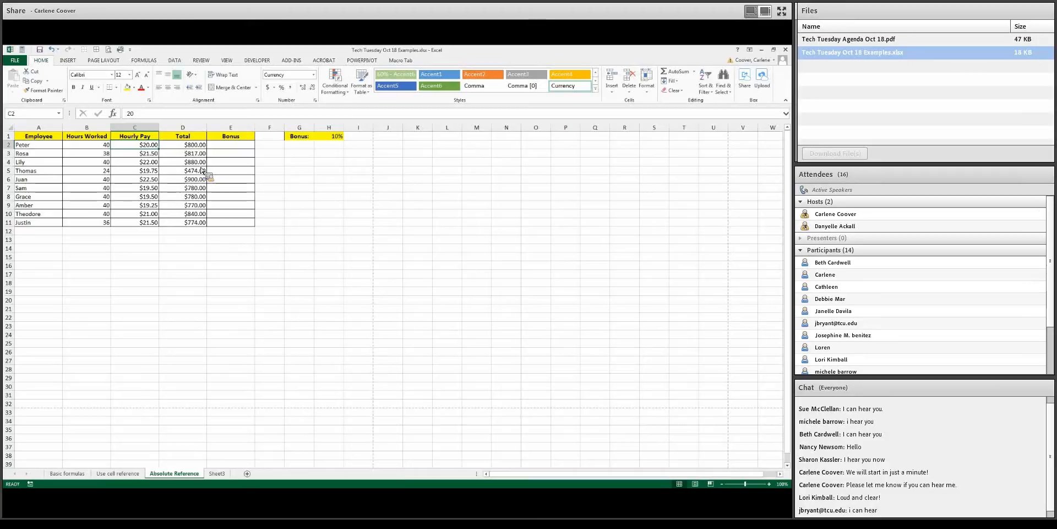
pyautogui.click(197, 148)
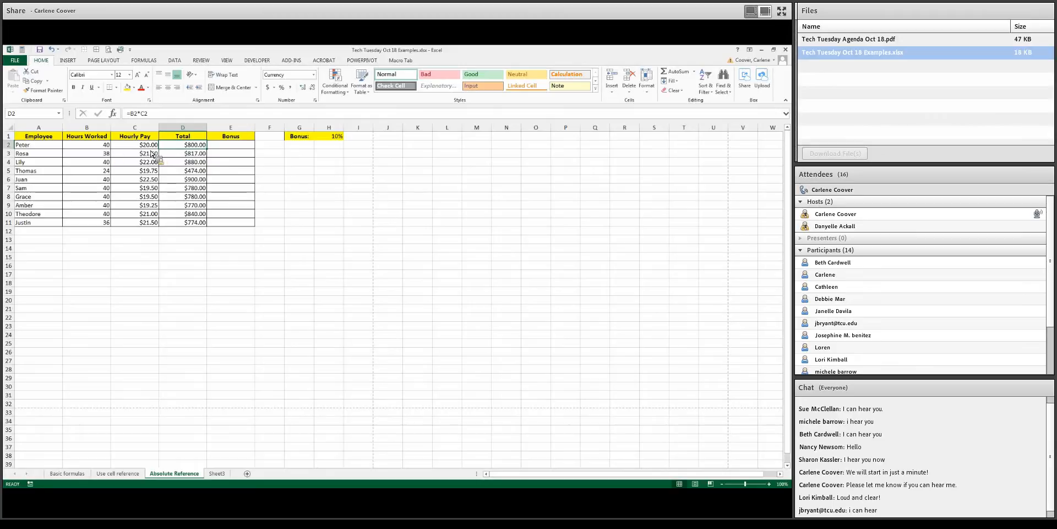
pyautogui.click(239, 146)
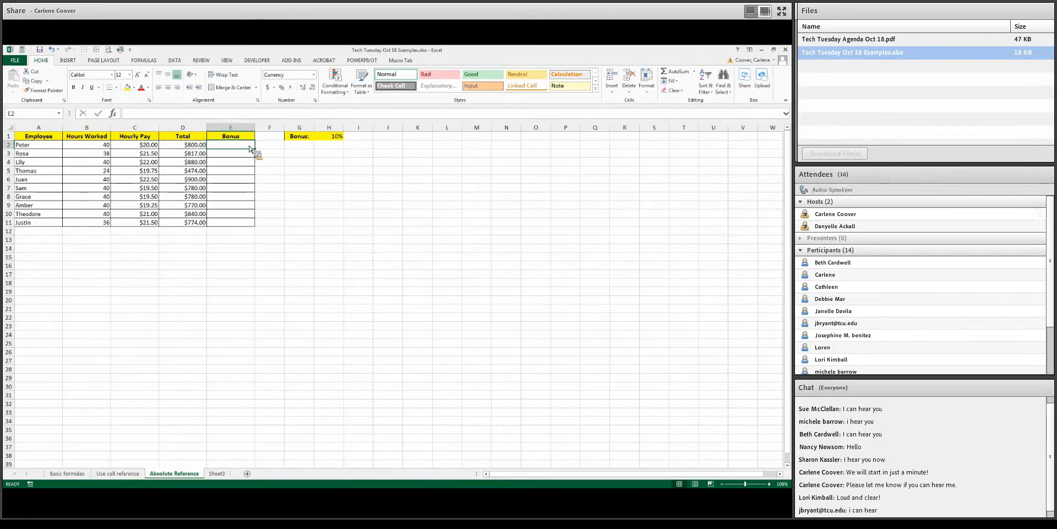
pyautogui.write('=')
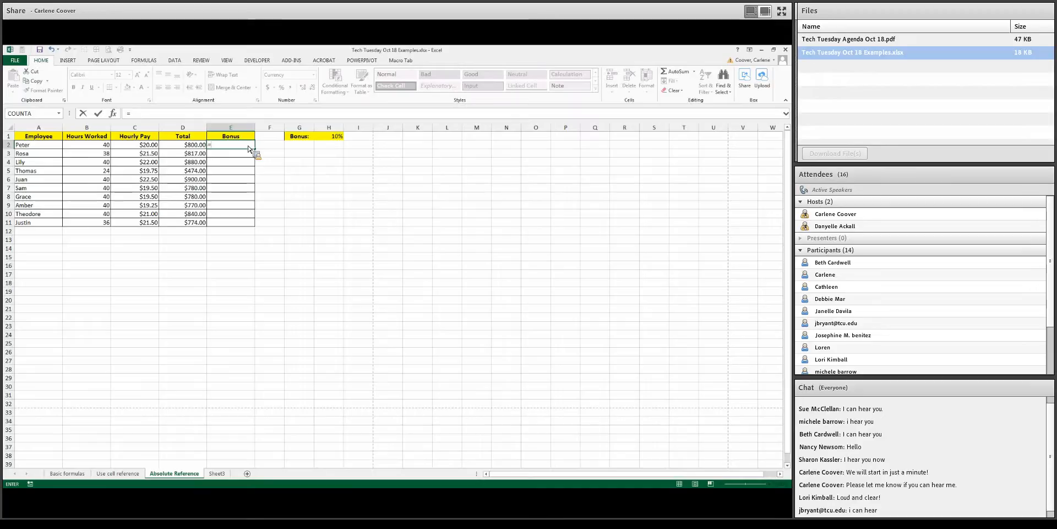
pyautogui.click(199, 145)
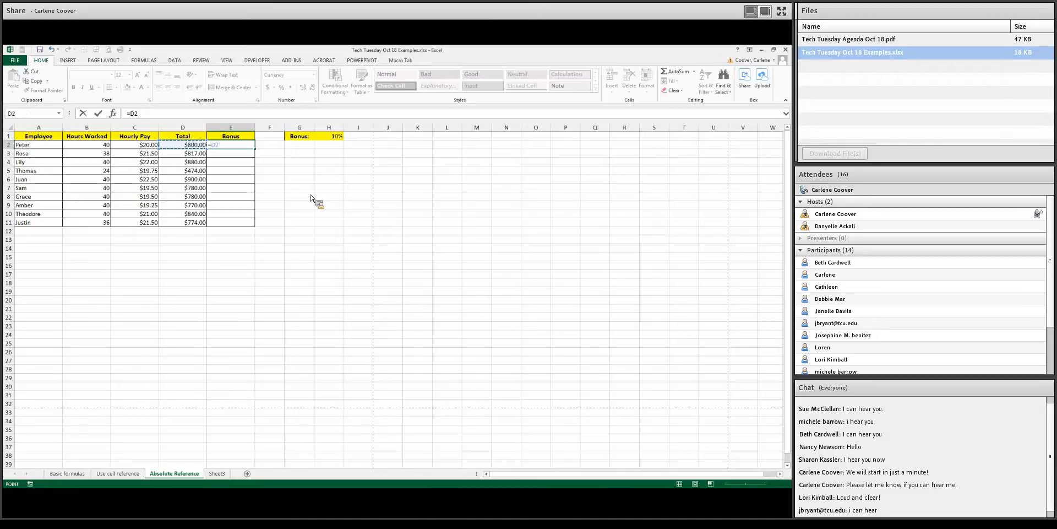
pyautogui.write('*')
pyautogui.click(339, 138)
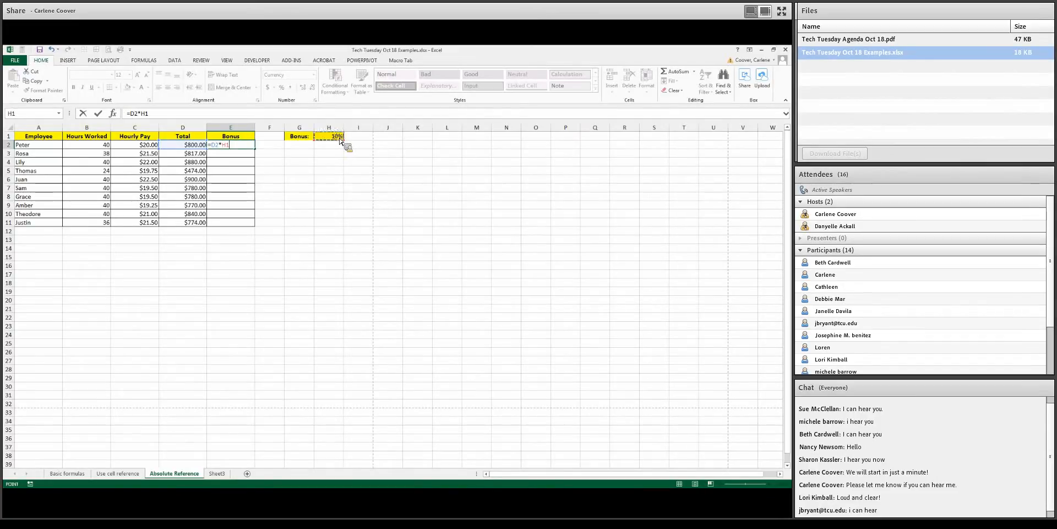
pyautogui.press('Return')
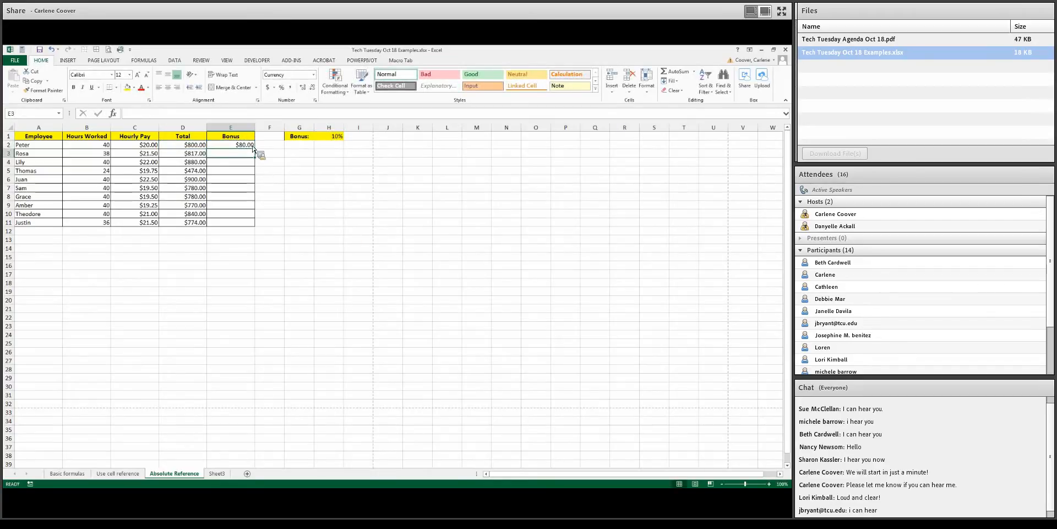
# Copy the bonus formula from E2 down the Bonus column through row 11 with the fill handle
pyautogui.click(252, 145)
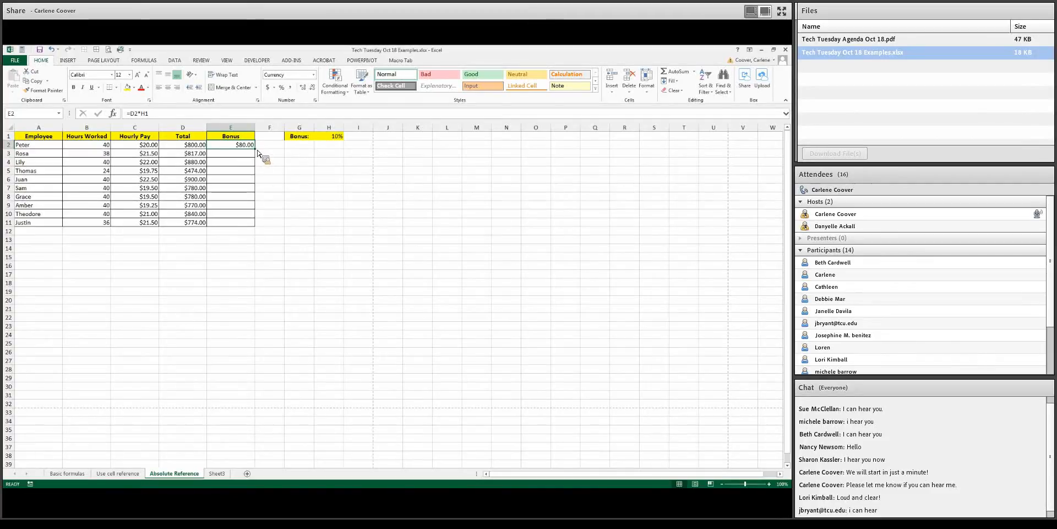
pyautogui.moveTo(256, 149); pyautogui.dragTo(264, 226)
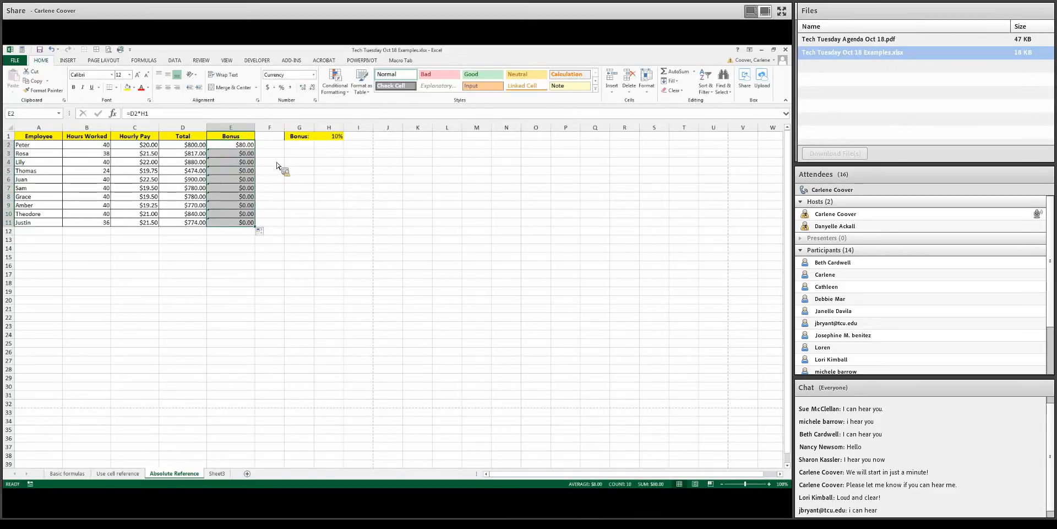
# Inspect the bonus formulas in cells E2 and E3 and the bonus rate cell H1
pyautogui.click(212, 144)
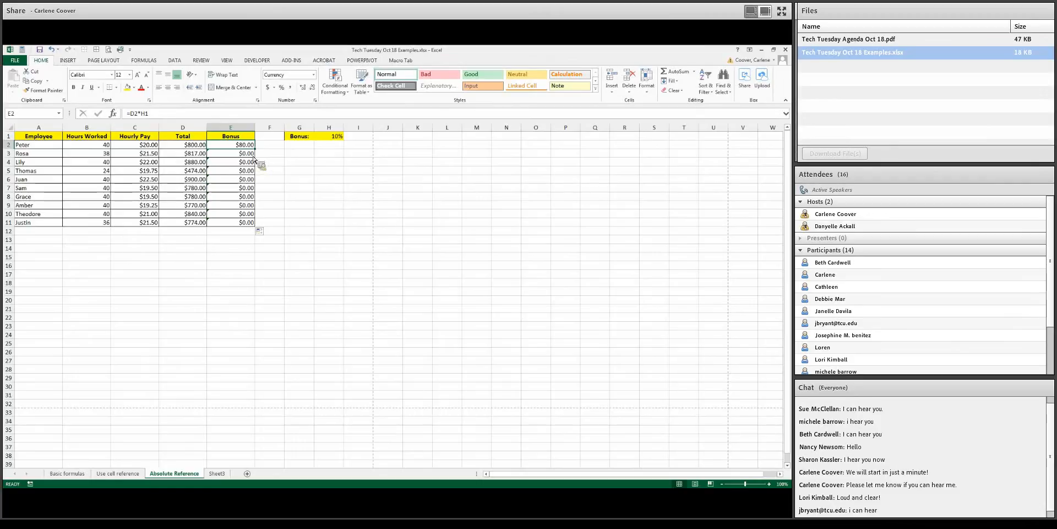
pyautogui.moveTo(32, 157); pyautogui.dragTo(235, 157)
pyautogui.click(237, 157)
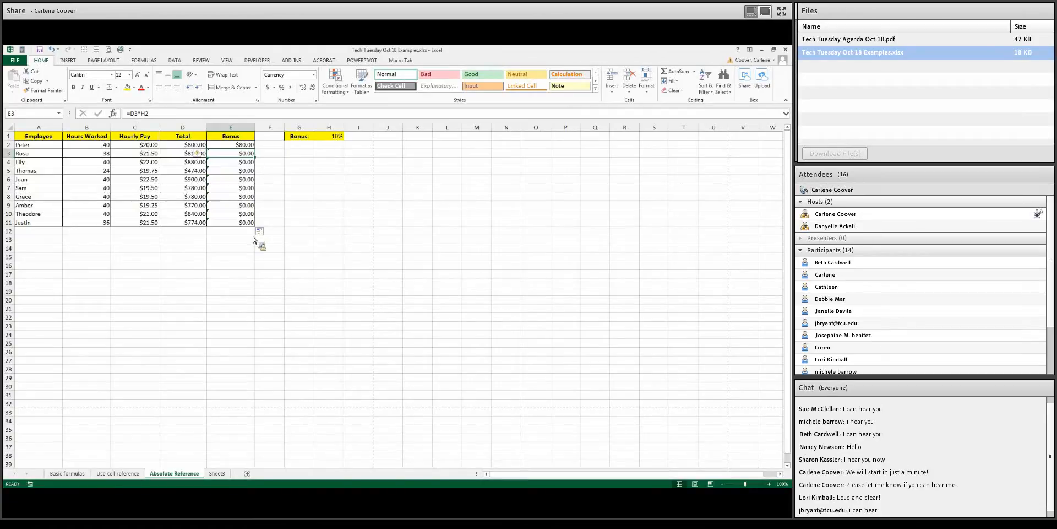
pyautogui.click(245, 145)
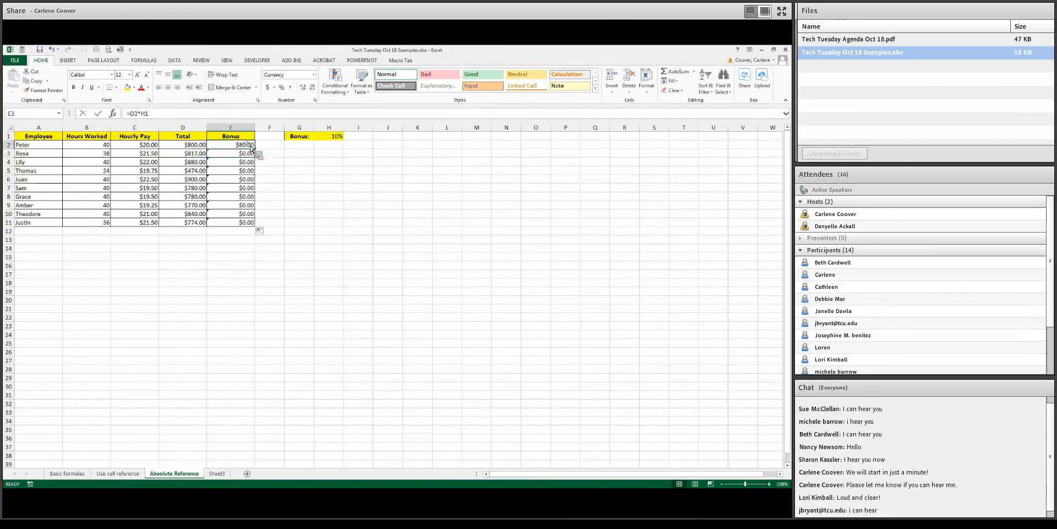
pyautogui.click(341, 138)
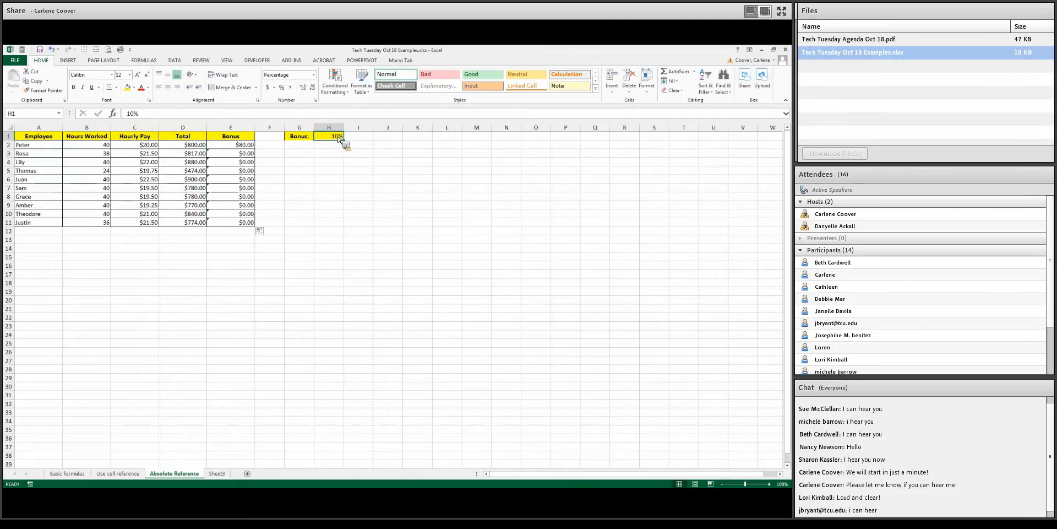
pyautogui.click(252, 145)
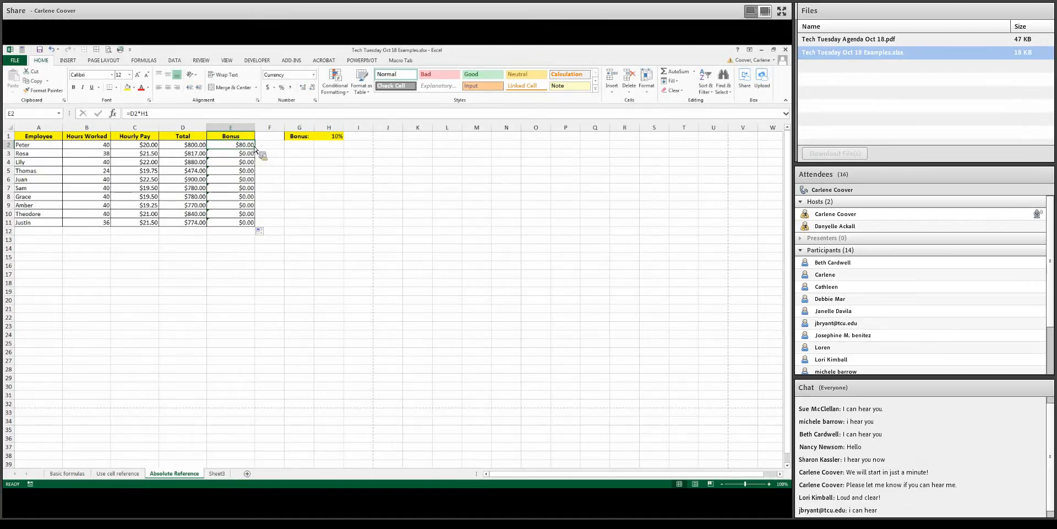
# Try changing E2's formula to =D2*$H$1, then undo the edit
pyautogui.click(147, 115)
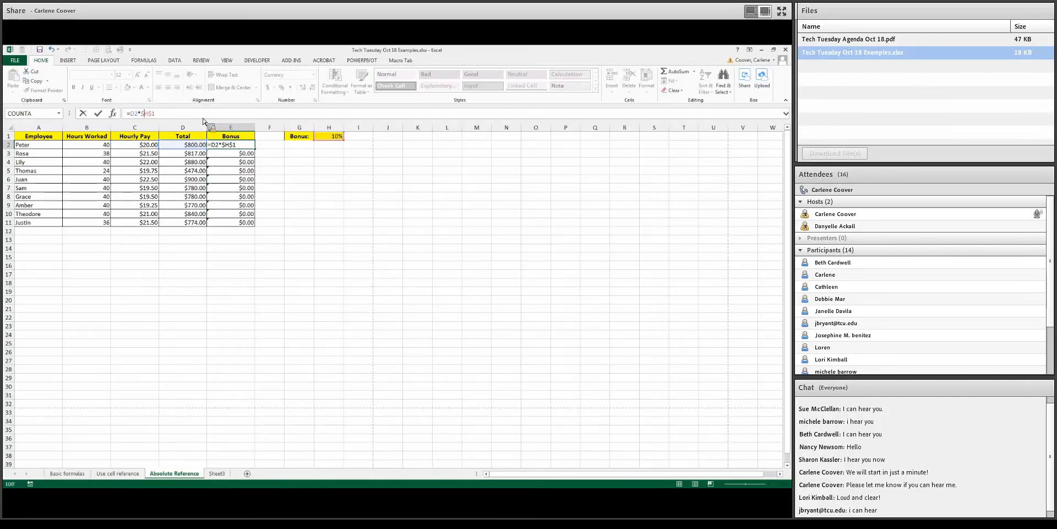
pyautogui.press('Return')
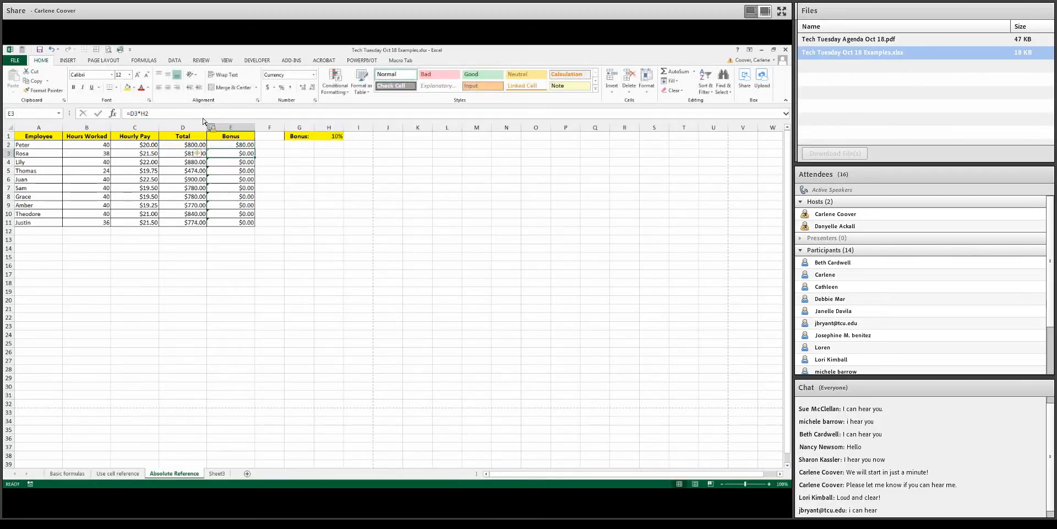
pyautogui.click(250, 145)
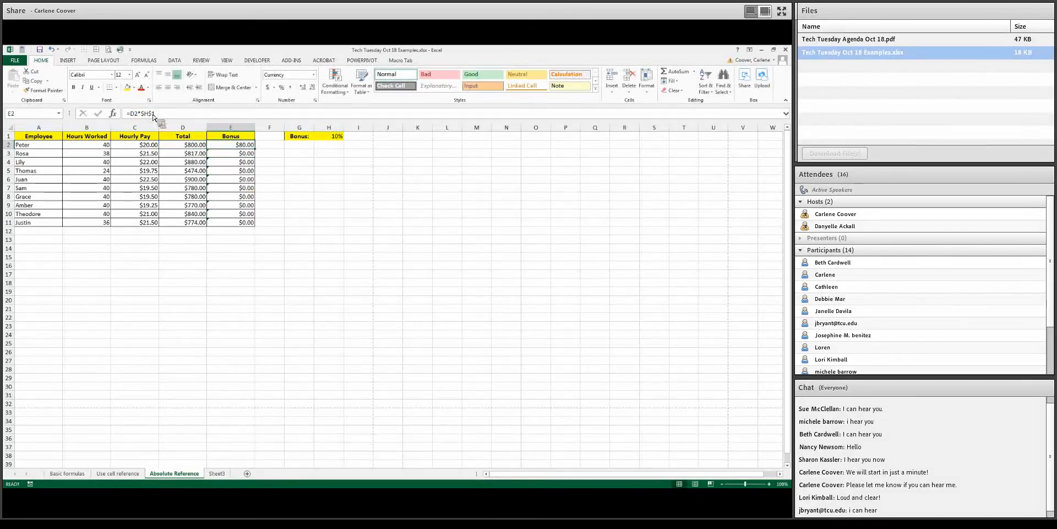
pyautogui.click(51, 50)
# Edit E2's formula to make the H1 reference absolute, giving =D2*$H$1
pyautogui.press('F2')
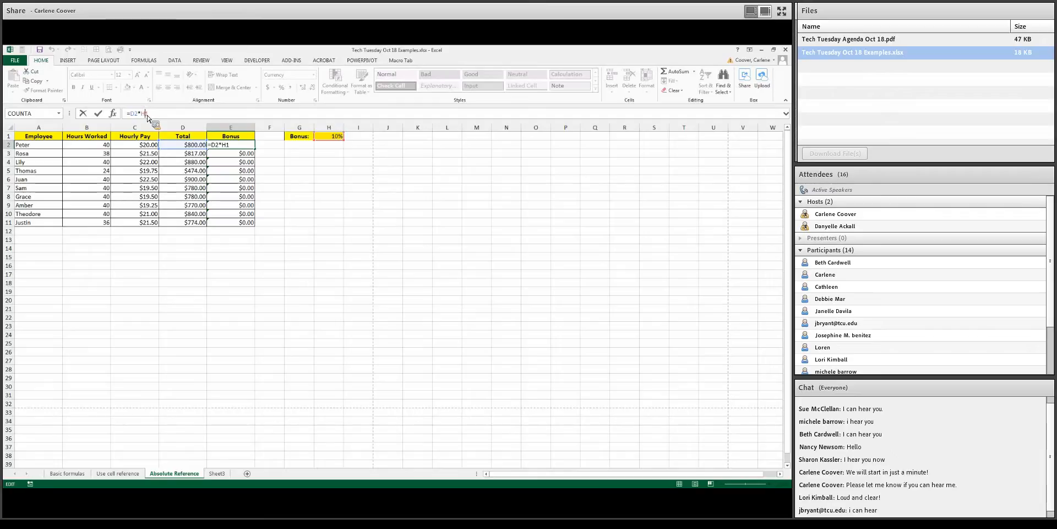
pyautogui.press('F4')
pyautogui.press('Return')
# Copy the absolute-reference bonus formula down through row 11 and check the formulas in E3 and E4
pyautogui.click(238, 145)
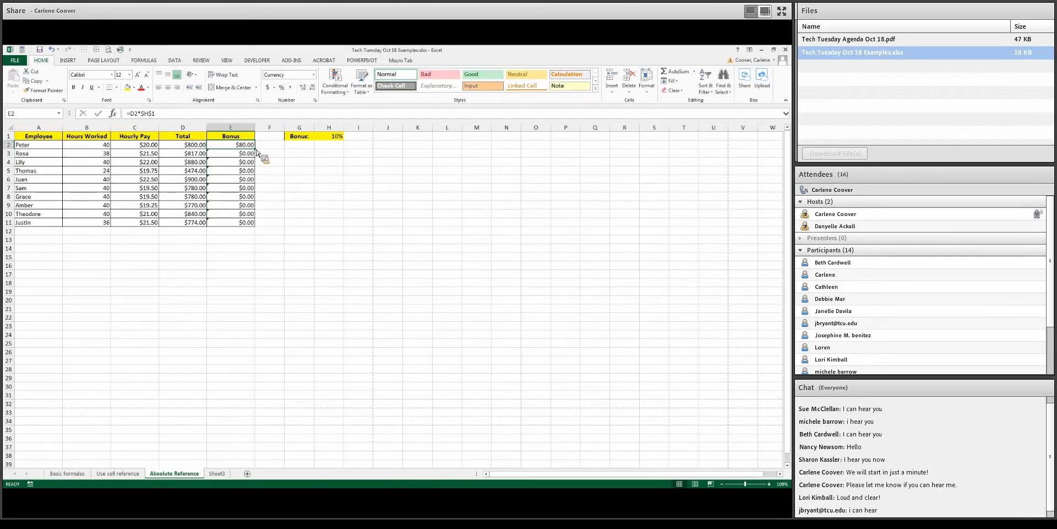
pyautogui.moveTo(257, 150); pyautogui.dragTo(257, 222)
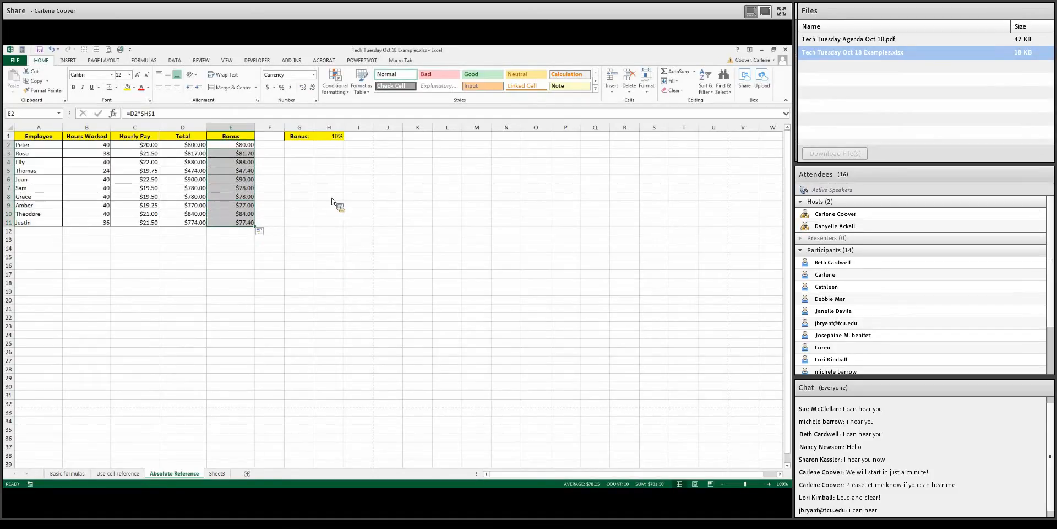
pyautogui.click(251, 155)
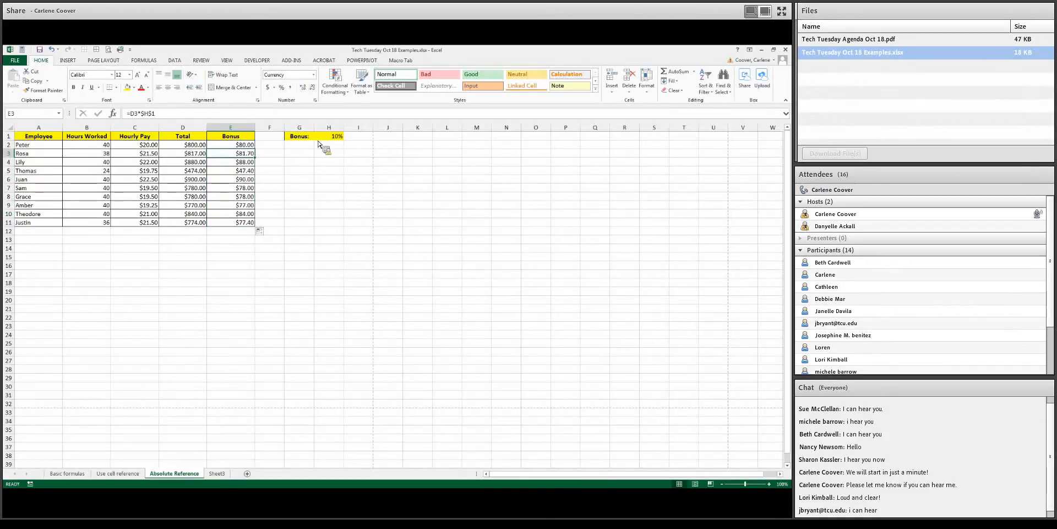
pyautogui.click(251, 163)
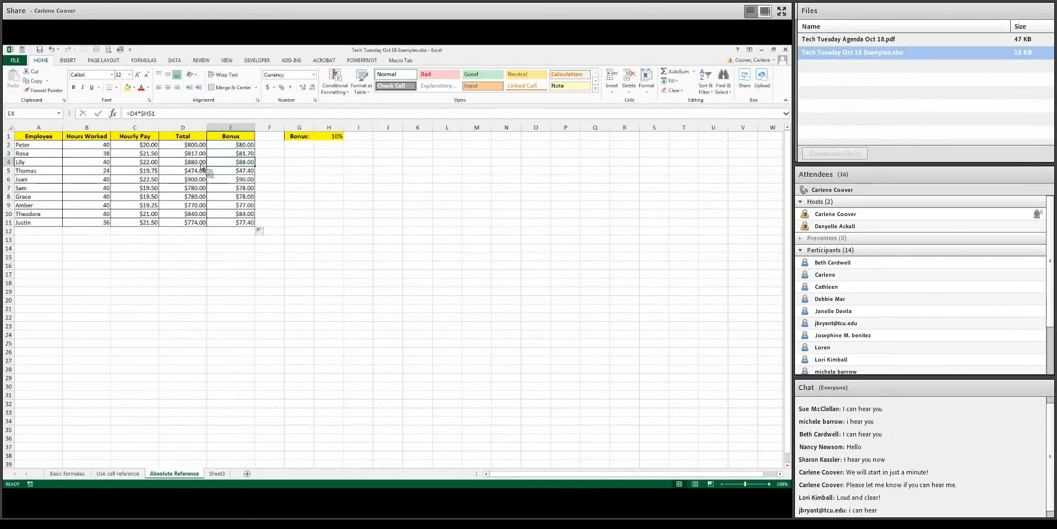
pyautogui.click(249, 145)
# Change the bonus rate in cell H1 to 5%
pyautogui.click(337, 139)
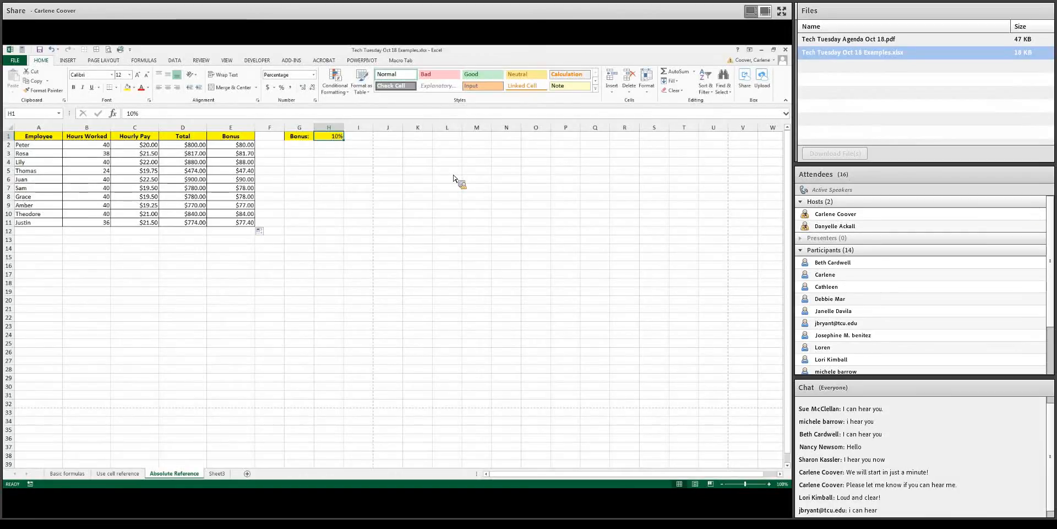
pyautogui.write('5')
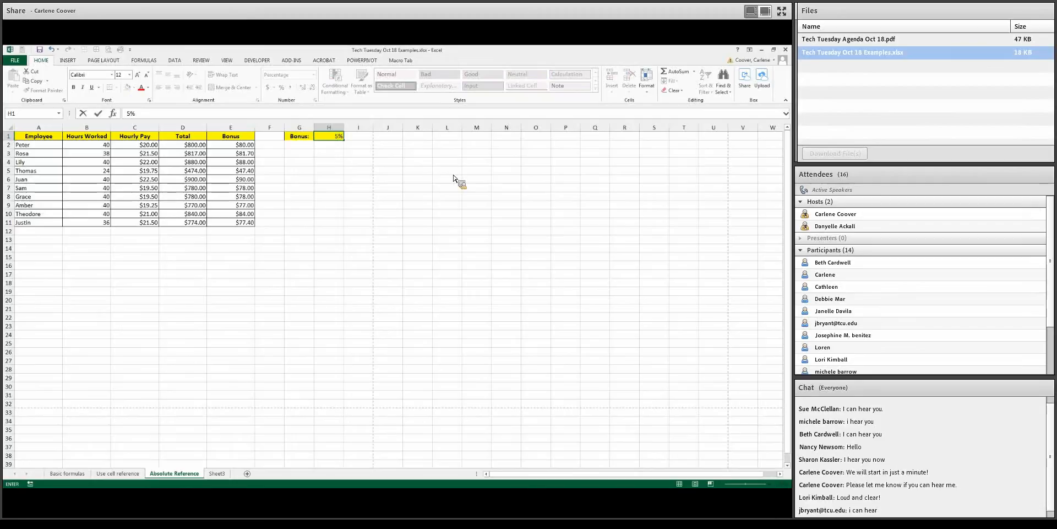
pyautogui.press('Return')
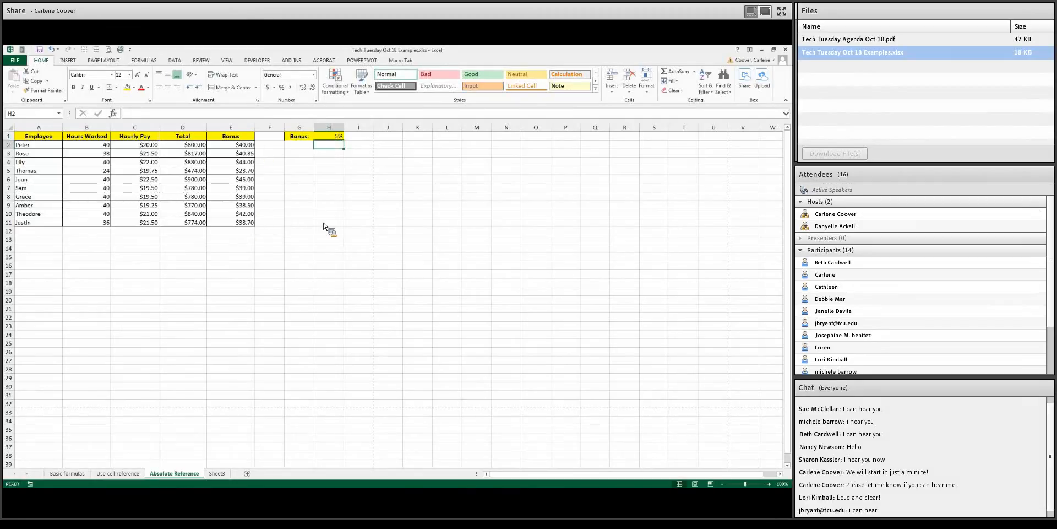
# Review the bonus formula in E2 and the bonus rate in H1
pyautogui.press('Up')
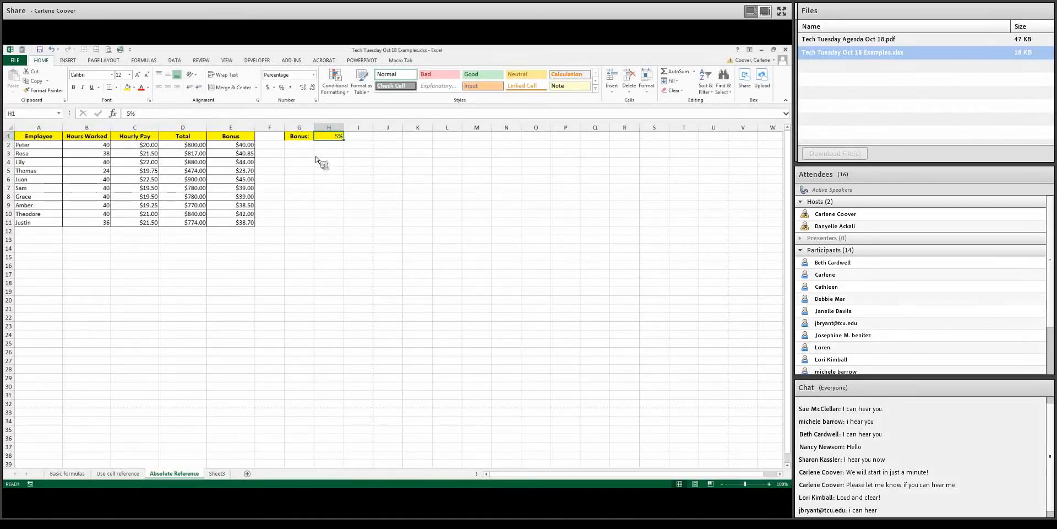
pyautogui.click(249, 147)
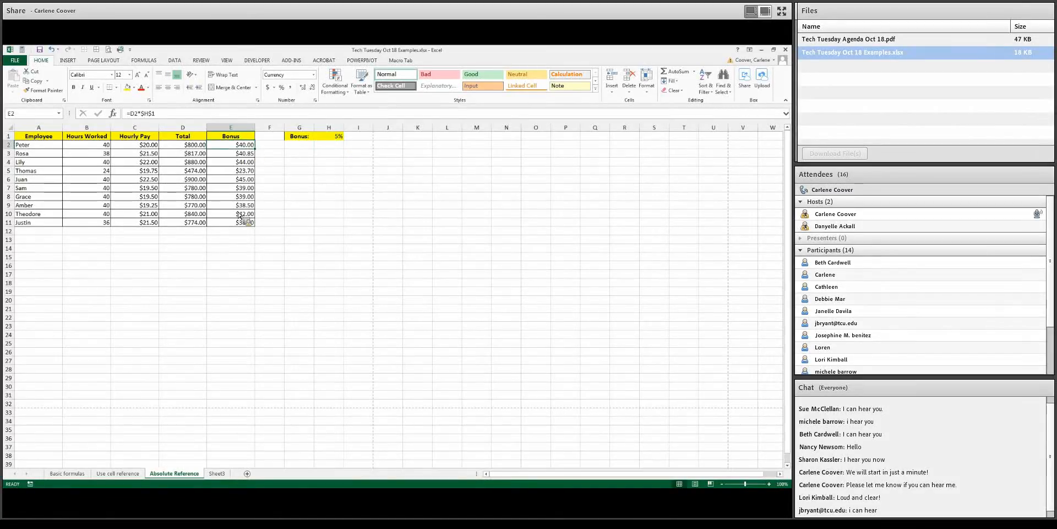
pyautogui.click(336, 138)
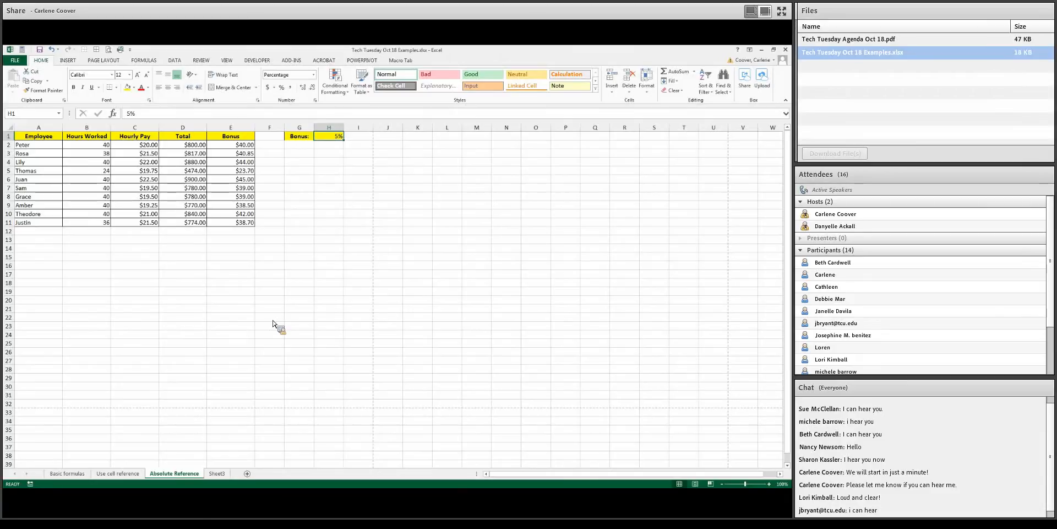
# Total the Total column in D12 with AutoSum as =SUM(D2:D11), extend the total to the Bonus column in E12, and check both formulas
pyautogui.click(200, 234)
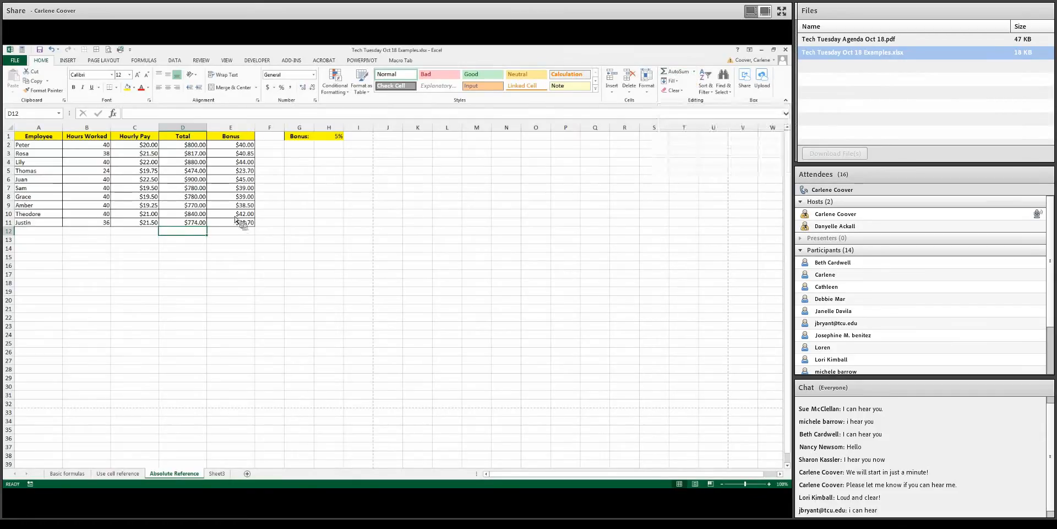
pyautogui.click(681, 72)
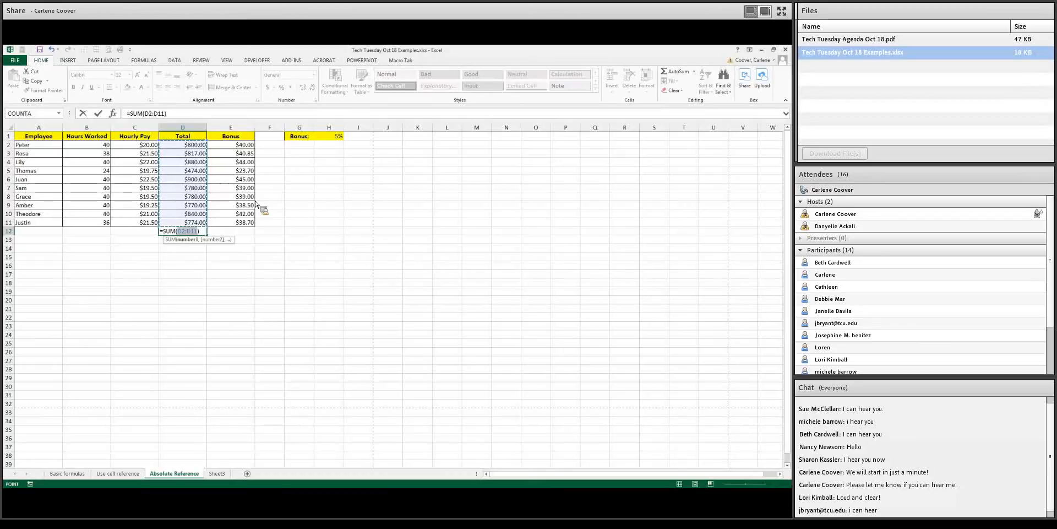
pyautogui.click(98, 112)
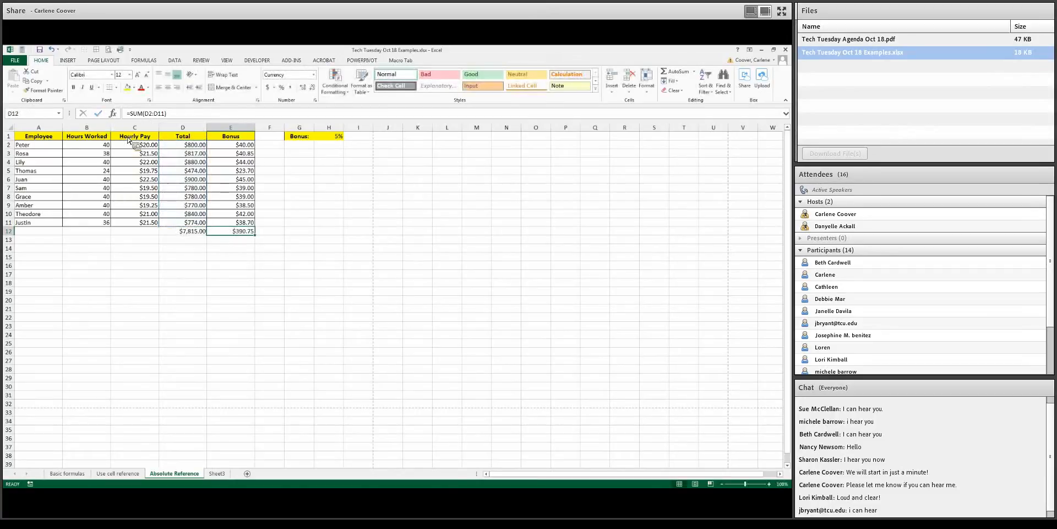
pyautogui.click(202, 233)
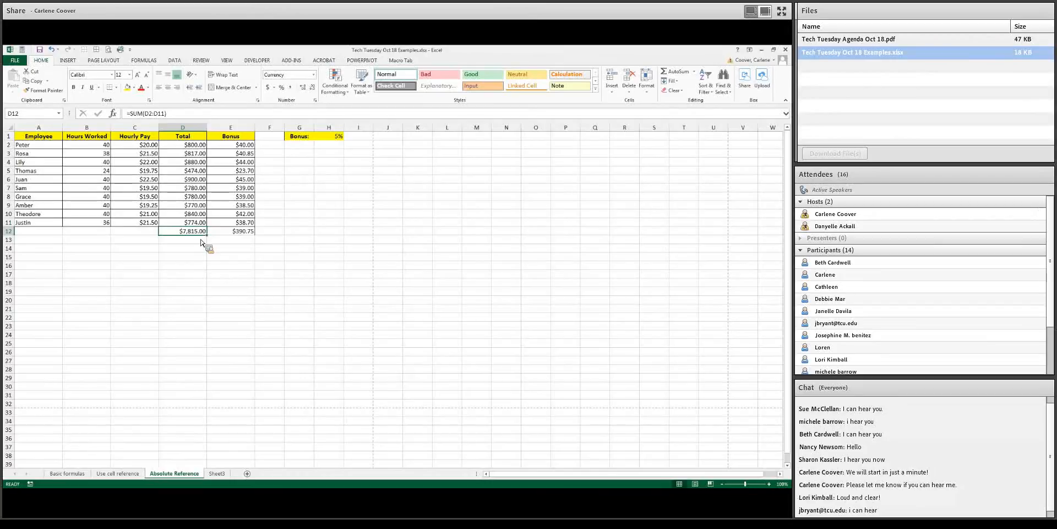
pyautogui.click(249, 234)
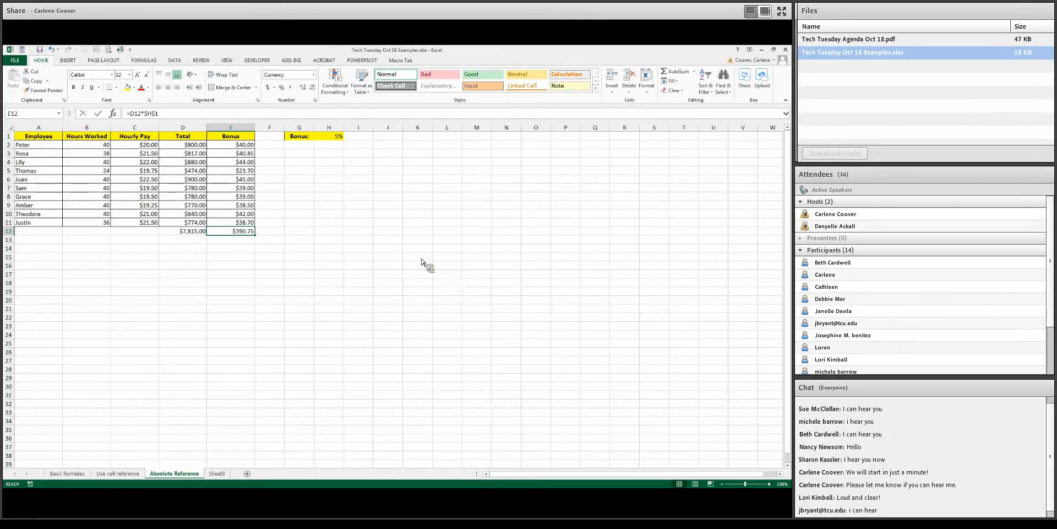
pyautogui.click(202, 233)
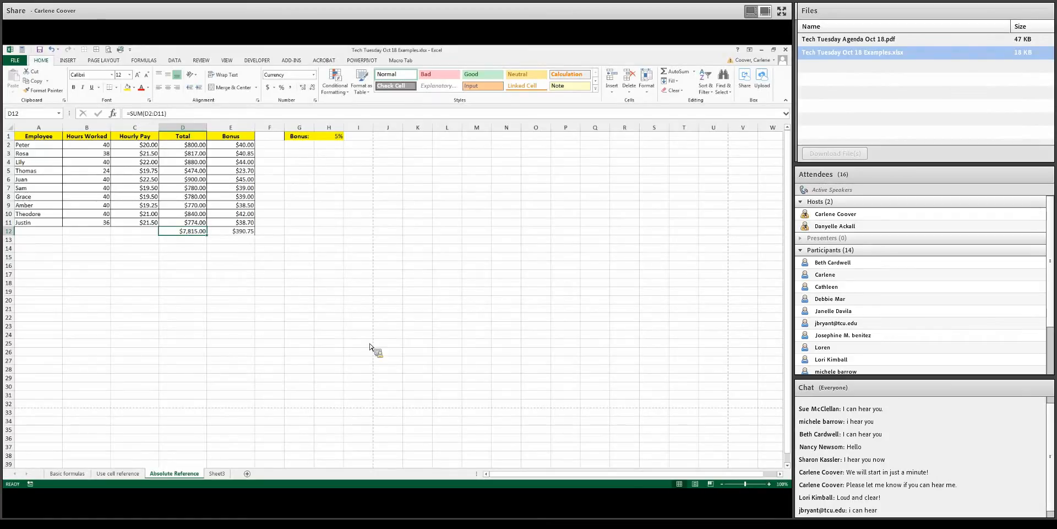
# Select the Employee, Hours Worked and Hourly Pay ranges in rows 2–11 to examine the status bar summaries
pyautogui.click(189, 240)
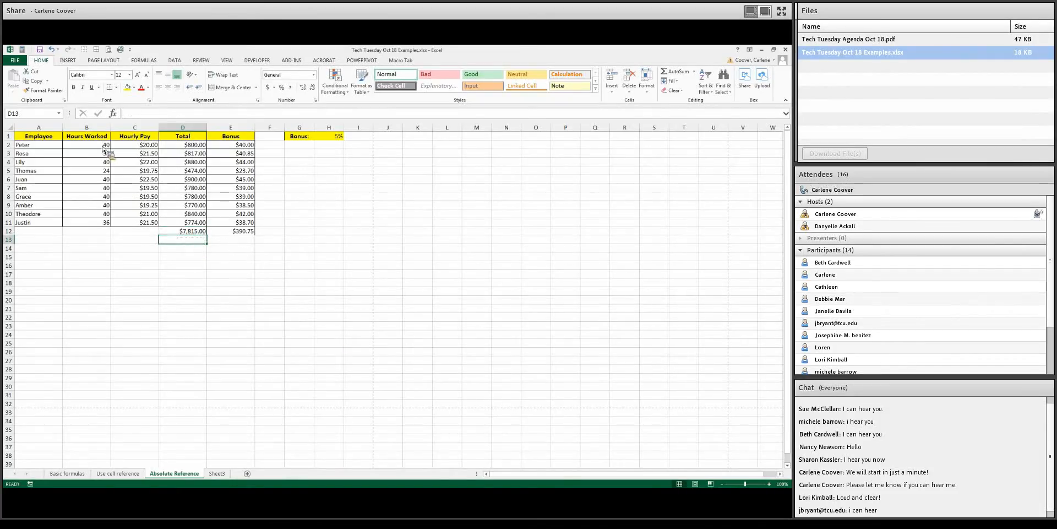
pyautogui.moveTo(44, 148); pyautogui.dragTo(39, 223)
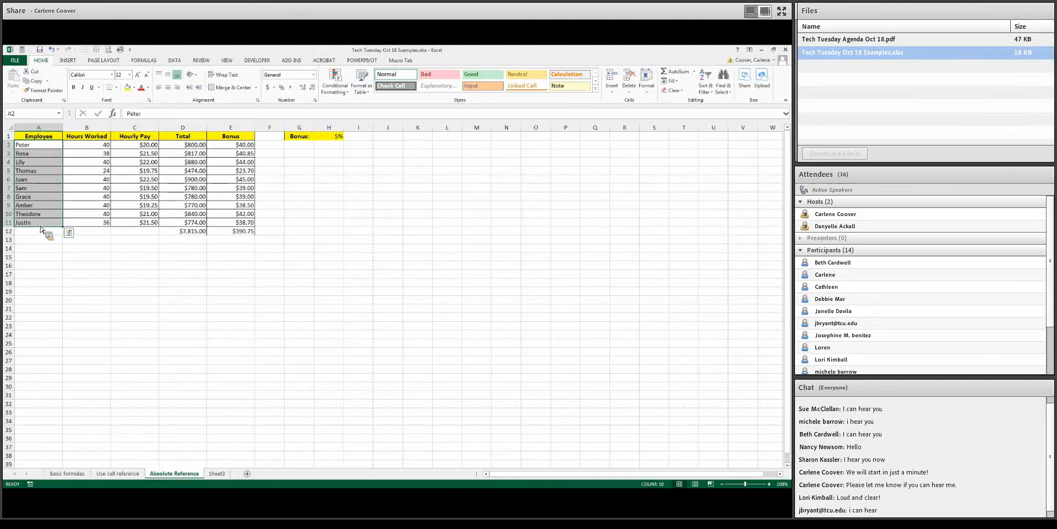
pyautogui.moveTo(39, 149); pyautogui.dragTo(37, 228)
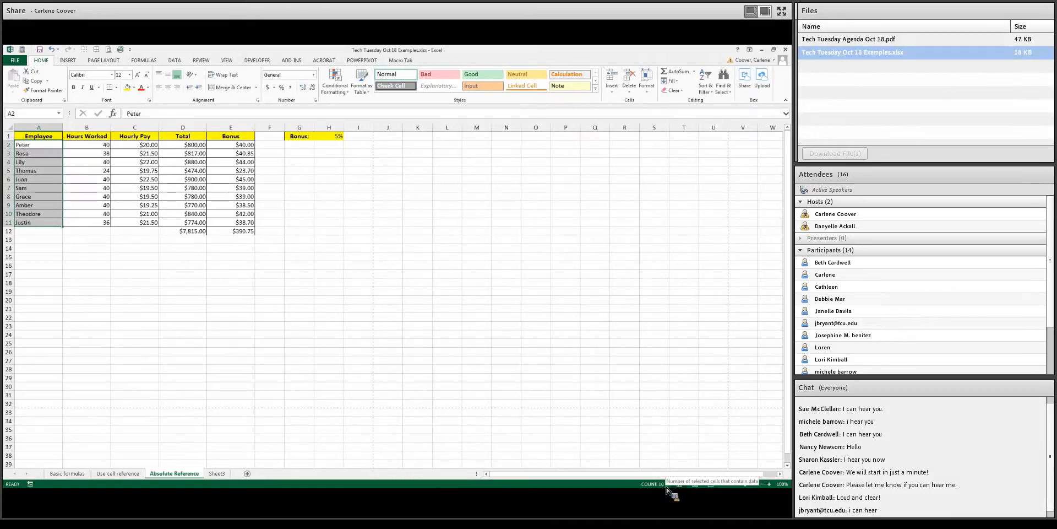
pyautogui.click(140, 283)
pyautogui.moveTo(91, 144); pyautogui.dragTo(102, 227)
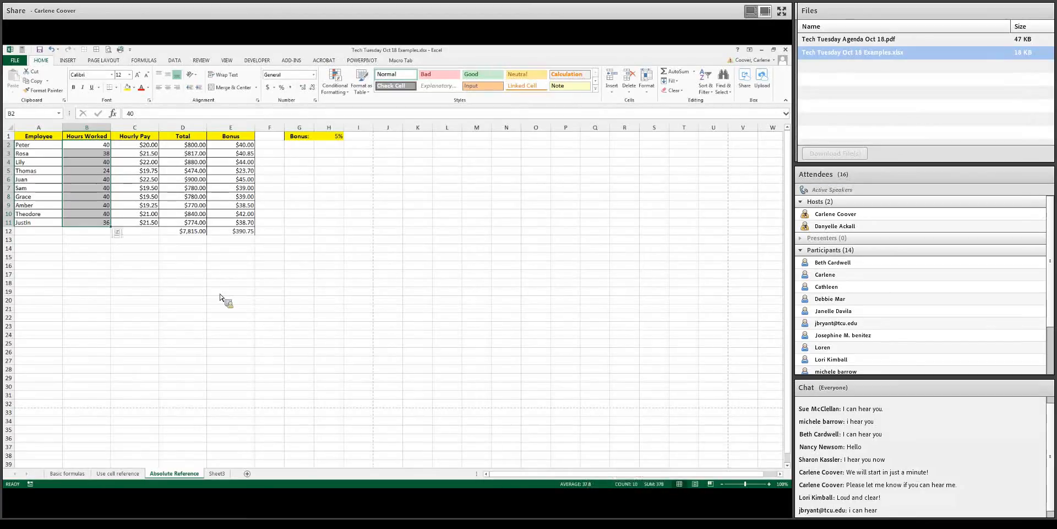
pyautogui.click(140, 146)
pyautogui.moveTo(145, 145); pyautogui.dragTo(149, 213)
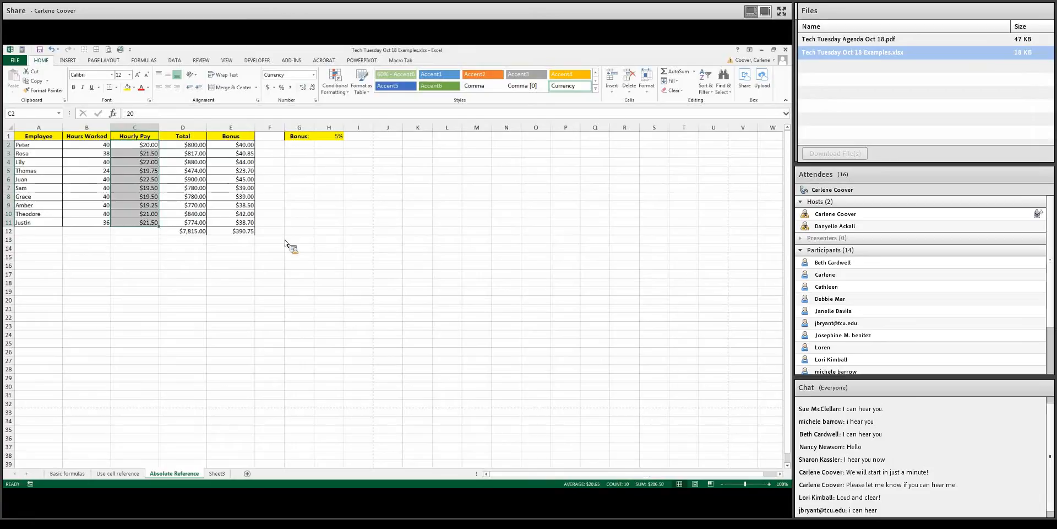
pyautogui.moveTo(137, 146); pyautogui.dragTo(151, 225)
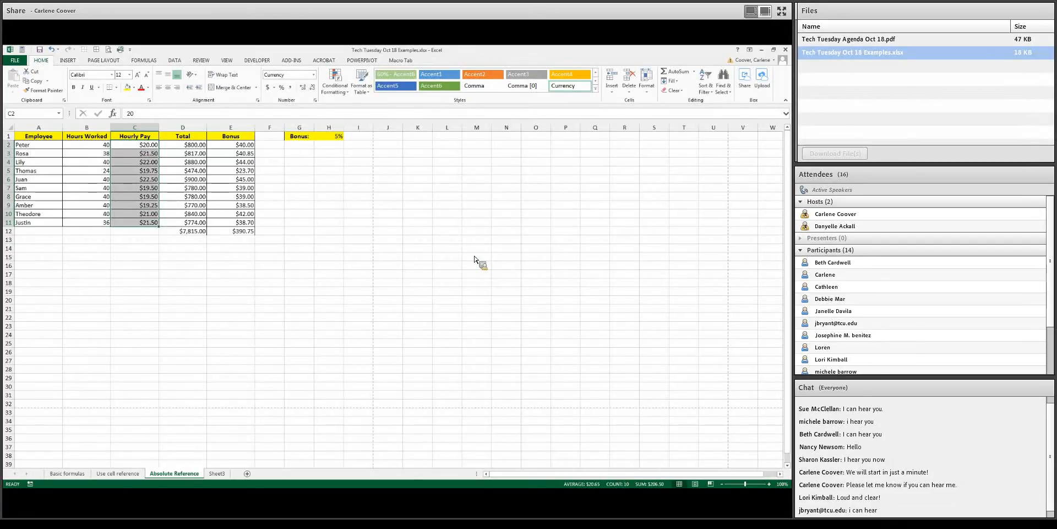